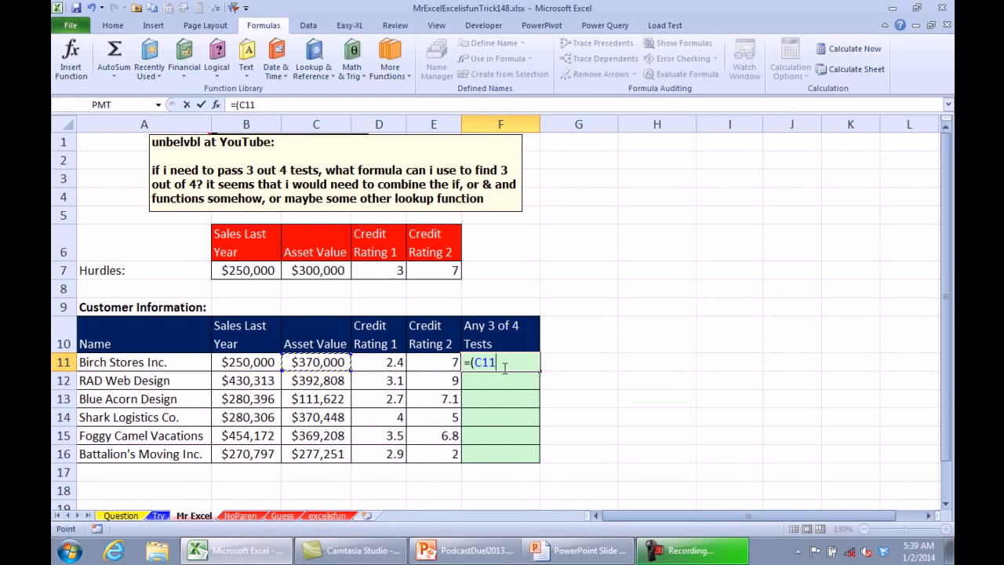
Write the first test in F11 as (B11>=B$7) with a row-locked hurdle reference, followed by a plus sign
{"action": "type", "text": ">"}
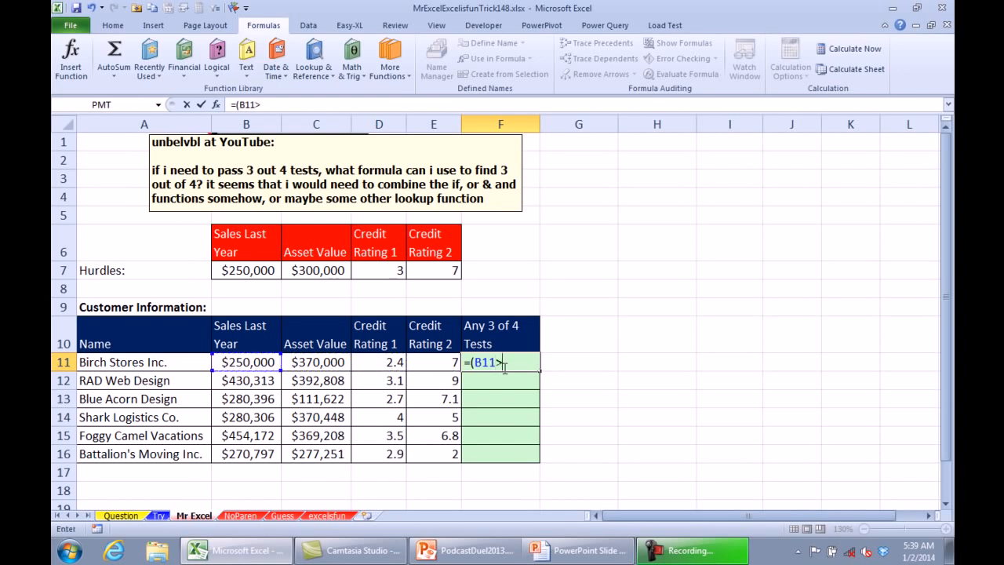
{"action": "type", "text": "="}
{"action": "key", "text": "Up"}
{"action": "key", "text": "Up"}
{"action": "key", "text": "Left"}
{"action": "key", "text": "Up"}
{"action": "key", "text": "Up"}
{"action": "key", "text": "Left"}
{"action": "key", "text": "Left"}
{"action": "key", "text": "Left"}
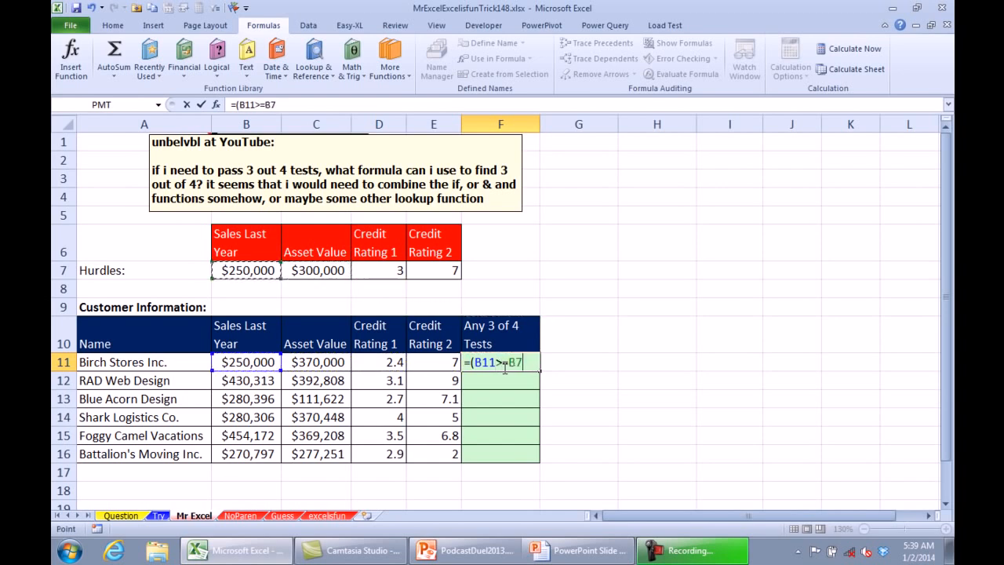
{"action": "key", "text": "F4"}
{"action": "key", "text": "F4"}
{"action": "type", "text": ")"}
{"action": "type", "text": "+"}
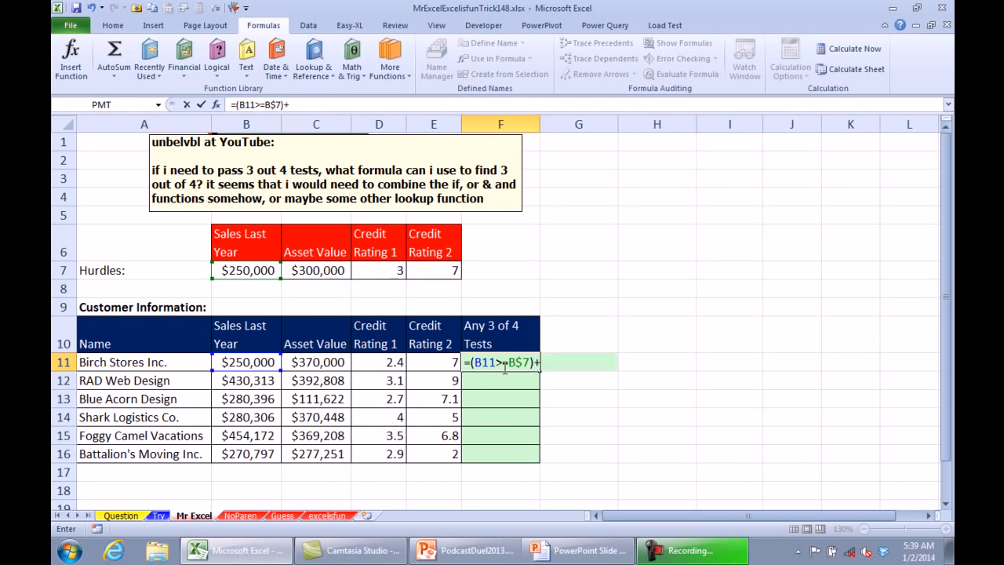
Add the asset value test (C11>=C$7) to the F11 formula, followed by a plus sign
{"action": "type", "text": "("}
{"action": "key", "text": "Left"}
{"action": "key", "text": "Left"}
{"action": "key", "text": "Left"}
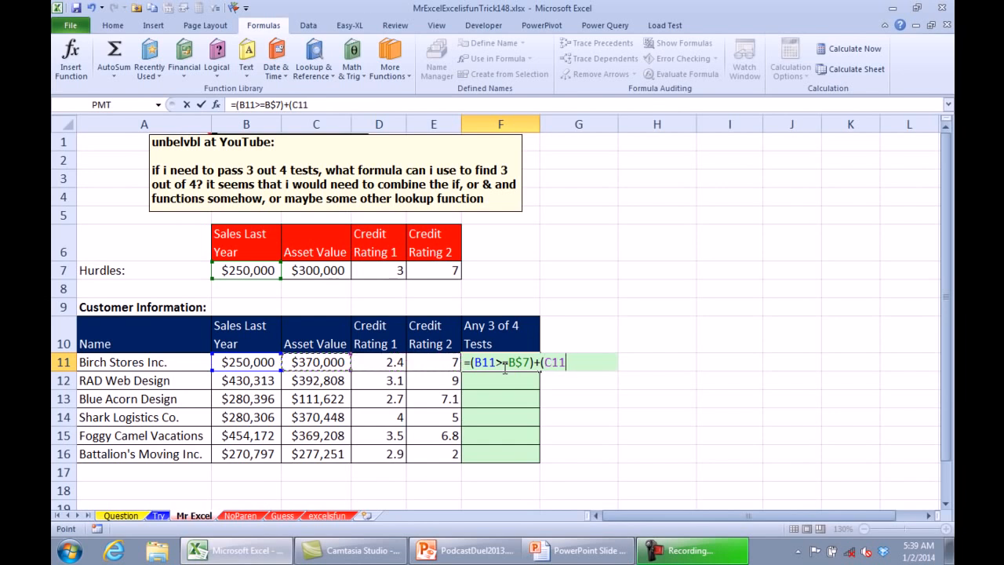
{"action": "type", "text": ">="}
{"action": "key", "text": "Up"}
{"action": "key", "text": "Left"}
{"action": "key", "text": "Up"}
{"action": "key", "text": "Up"}
{"action": "key", "text": "Up"}
{"action": "key", "text": "Left"}
{"action": "key", "text": "Left"}
{"action": "key", "text": "F4"}
{"action": "key", "text": "F4"}
{"action": "type", "text": ")+"}
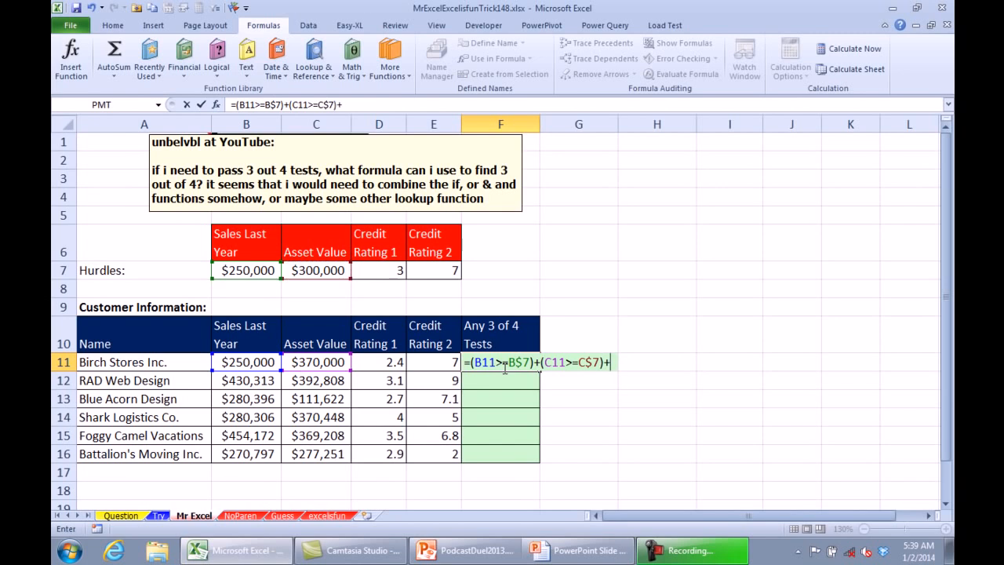
Add the first credit rating test (D11>=D$7) to the F11 formula, followed by a plus sign
{"action": "type", "text": "("}
{"action": "key", "text": "Left"}
{"action": "key", "text": "Left"}
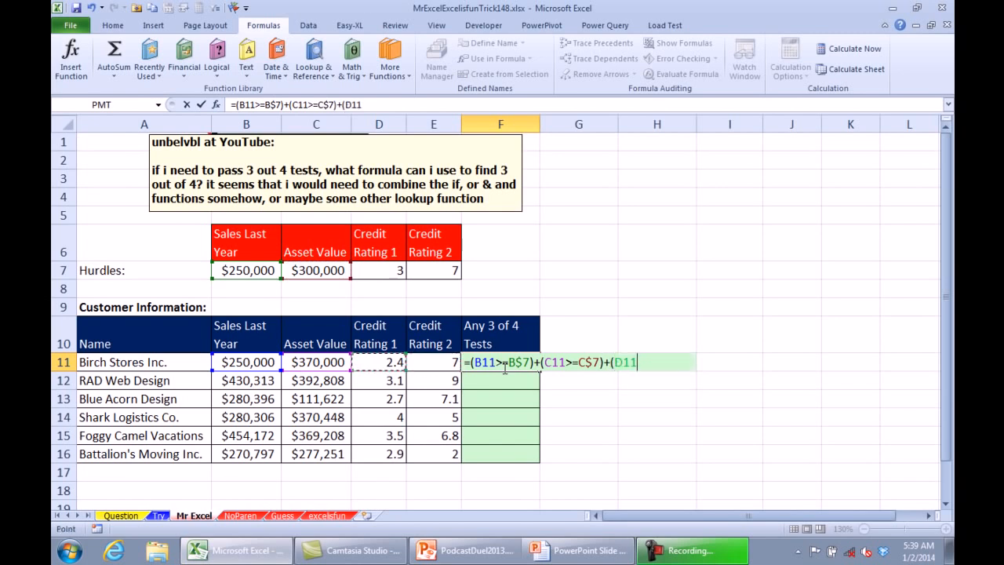
{"action": "type", "text": ">="}
{"action": "key", "text": "Up"}
{"action": "key", "text": "Up"}
{"action": "key", "text": "Up"}
{"action": "key", "text": "Up"}
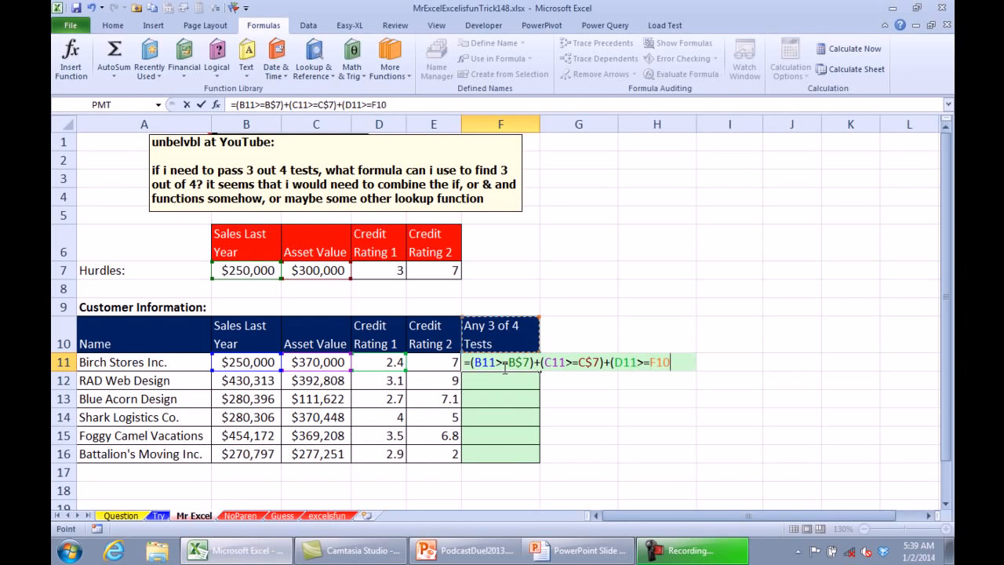
{"action": "key", "text": "Left"}
{"action": "key", "text": "Left"}
{"action": "type", "text": ")"}
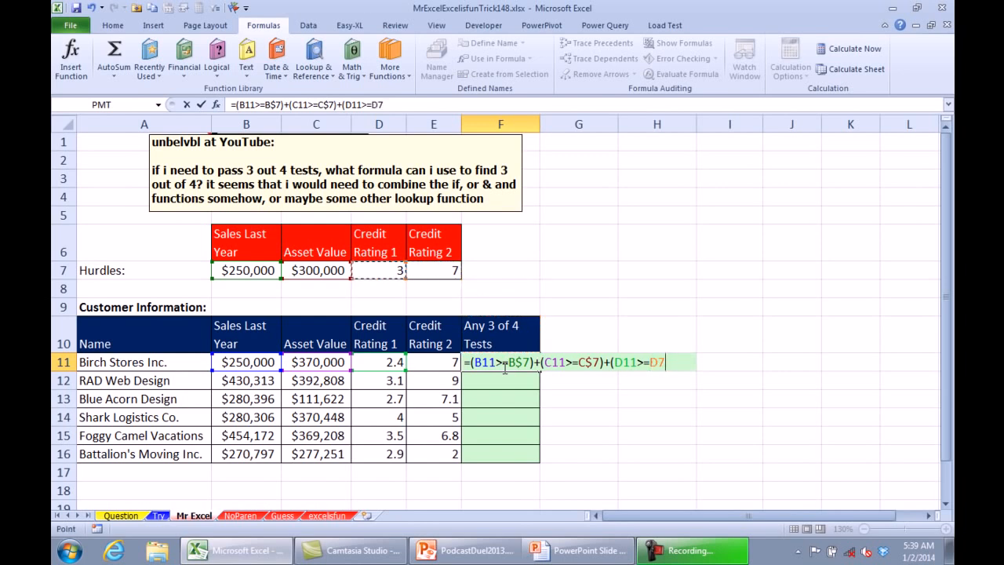
{"action": "key", "text": "BackSpace"}
{"action": "key", "text": "F4"}
{"action": "key", "text": "F4"}
{"action": "type", "text": ")+"}
Add the second credit rating test (E11>=E$7) to the F11 formula and enter it
{"action": "key", "text": "Left"}
{"action": "key", "text": "BackSpace"}
{"action": "key", "text": "BackSpace"}
{"action": "key", "text": "BackSpace"}
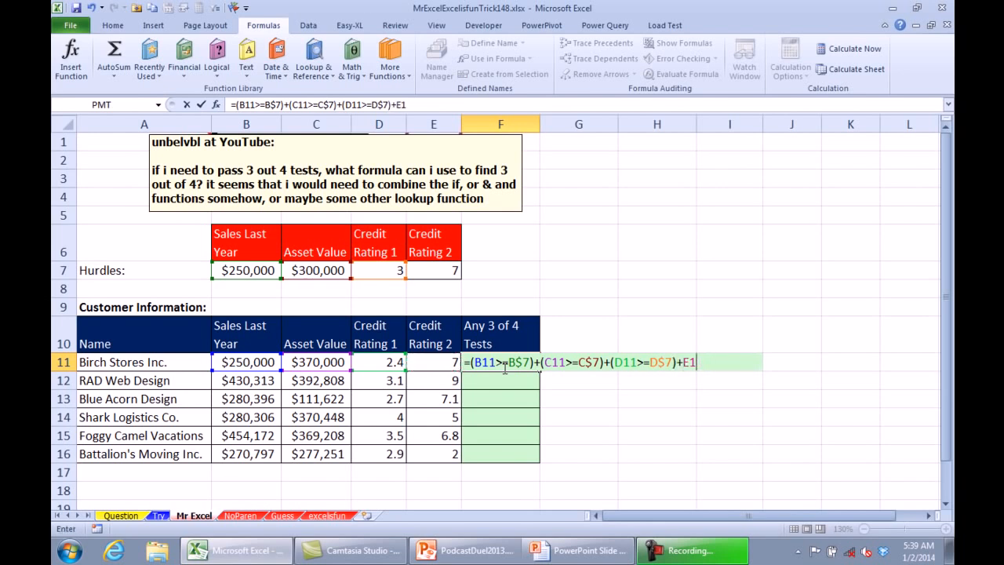
{"action": "type", "text": "(E11>="}
{"action": "key", "text": "Up"}
{"action": "key", "text": "Up"}
{"action": "key", "text": "Up"}
{"action": "key", "text": "Up"}
{"action": "key", "text": "Left"}
{"action": "key", "text": "F4"}
{"action": "key", "text": "F4"}
{"action": "type", "text": ")"}
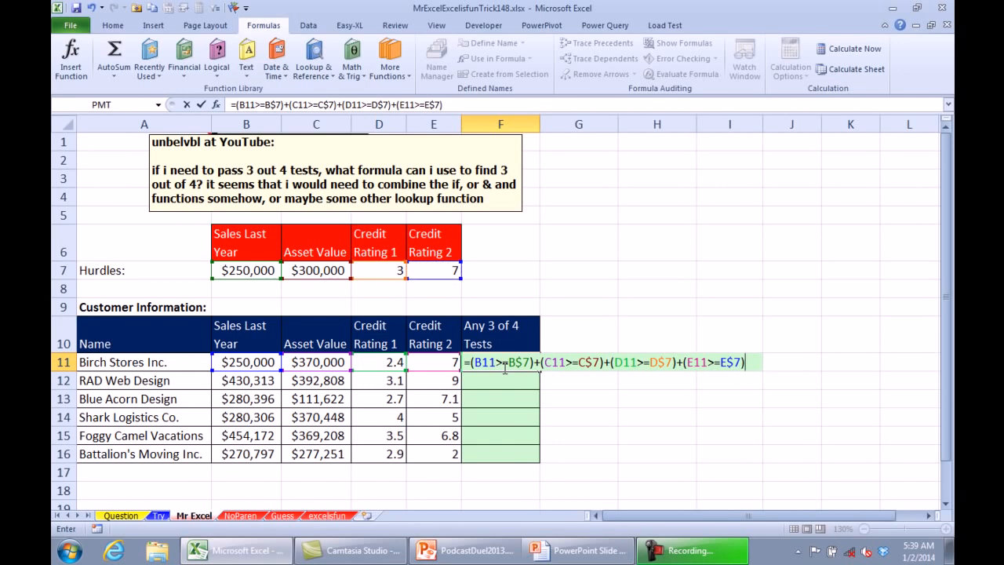
{"action": "key", "text": "Return"}
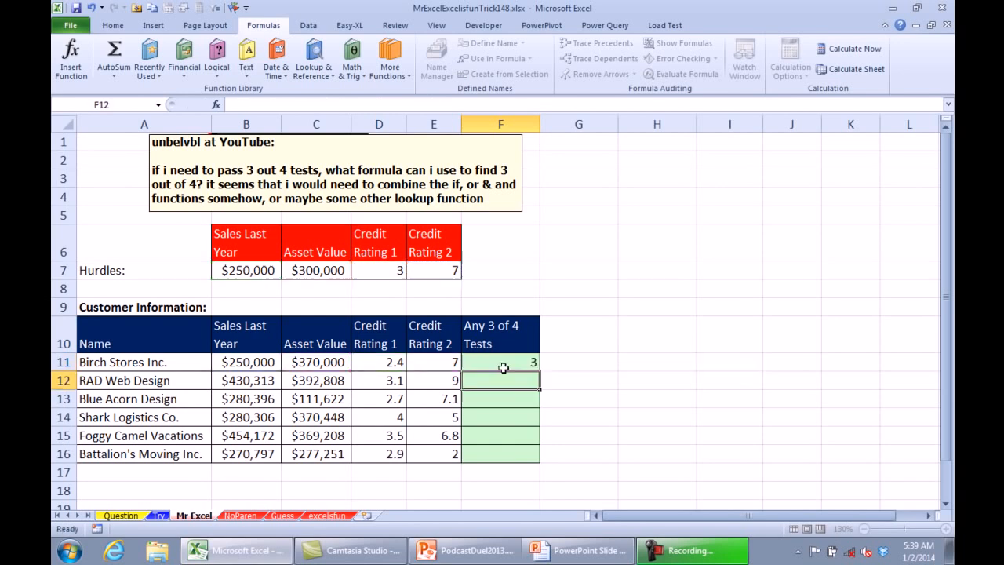
Test the F11 formula by setting Credit Rating 1 in D11 to 4, and undo that change
{"action": "left_click", "coordinate": [502, 367]}
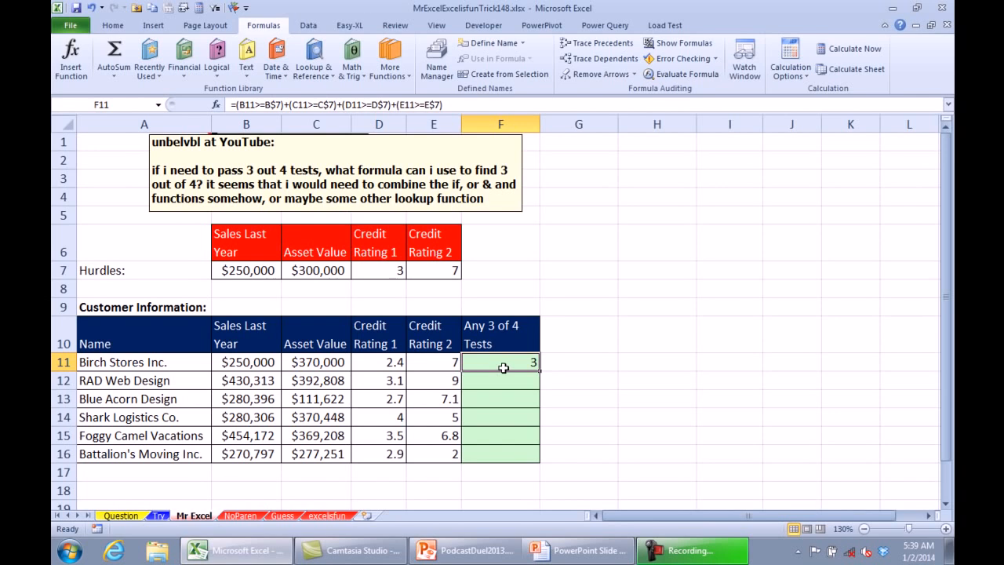
{"action": "key", "text": "Left"}
{"action": "key", "text": "Left"}
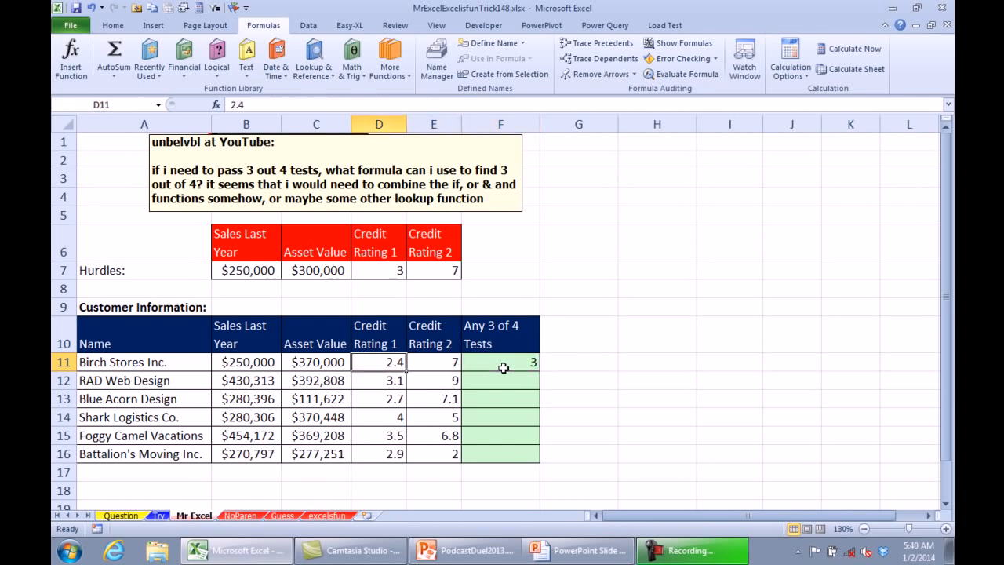
{"action": "type", "text": "4"}
{"action": "key", "text": "Return"}
{"action": "key", "text": "Up"}
{"action": "key", "text": "ctrl+z"}
{"action": "key", "text": "Right"}
{"action": "key", "text": "Right"}
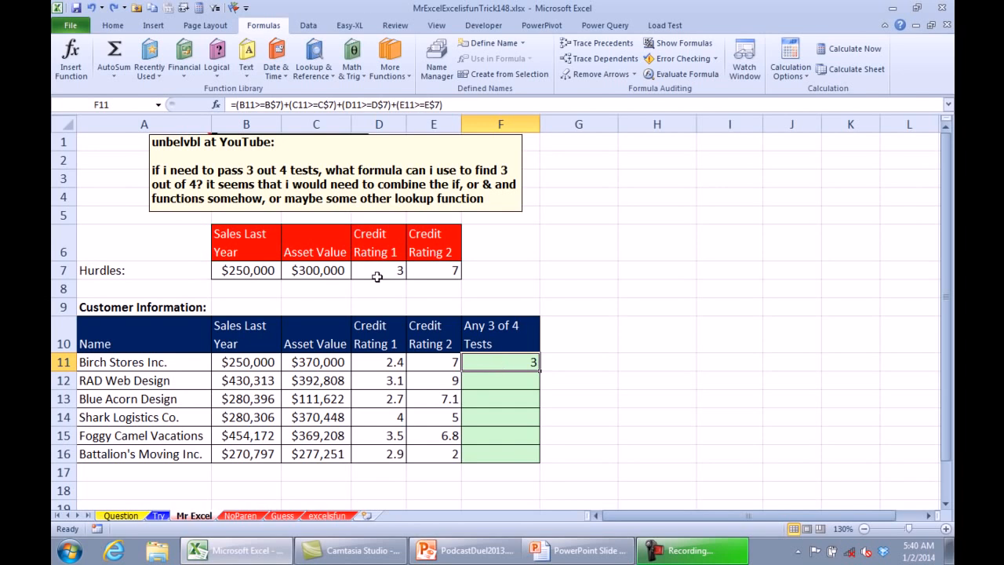
Edit the F11 formula to put an extra opening parenthesis before the four tests and append >2
{"action": "left_click", "coordinate": [240, 105]}
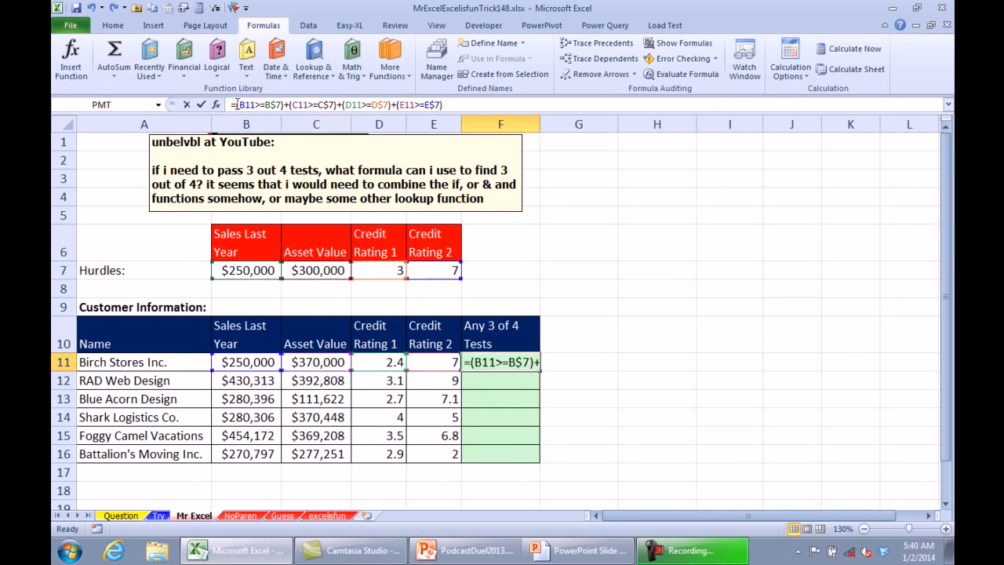
{"action": "type", "text": "("}
{"action": "key", "text": "Right"}
{"action": "key", "text": "Right"}
{"action": "key", "text": "Right"}
{"action": "key", "text": "Right"}
{"action": "key", "text": "Right"}
{"action": "key", "text": "Right"}
{"action": "key", "text": "Right"}
{"action": "key", "text": "Right"}
{"action": "key", "text": "Right"}
{"action": "key", "text": "Right"}
{"action": "key", "text": "Right"}
{"action": "key", "text": "Right"}
{"action": "key", "text": "Right"}
{"action": "key", "text": "Right"}
{"action": "key", "text": "Right"}
{"action": "key", "text": "Right"}
{"action": "key", "text": "Right"}
{"action": "key", "text": "Right"}
{"action": "key", "text": "Right"}
{"action": "key", "text": "Right"}
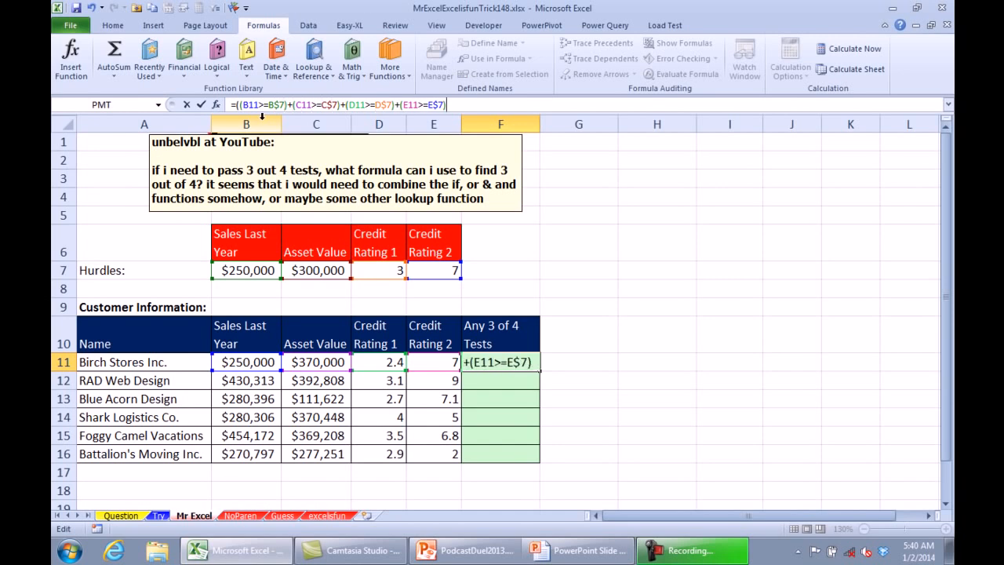
{"action": "type", "text": ">>"}
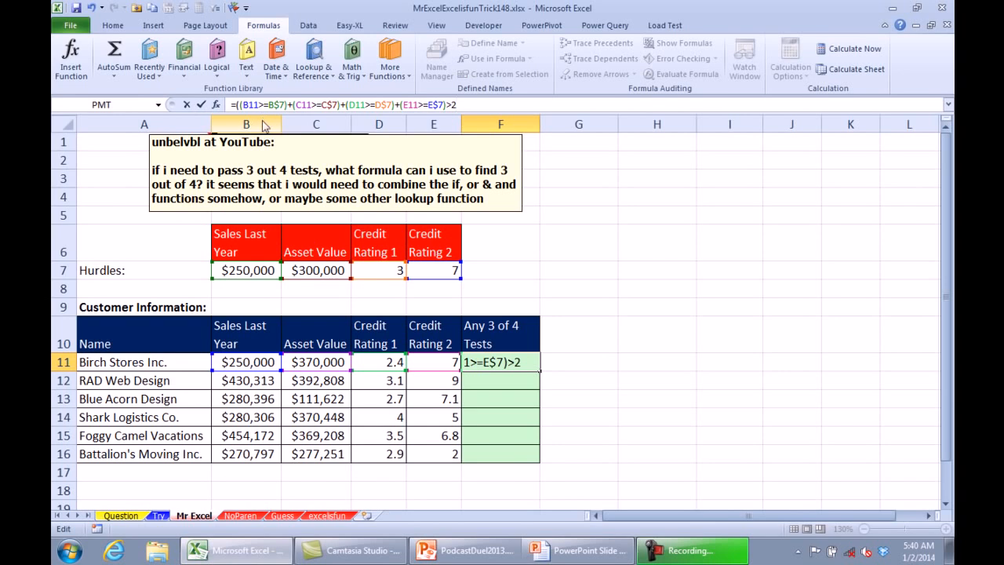
Close the outer parenthesis before >2, enter the F11 formula and fill it down through F16
{"action": "key", "text": "Return"}
{"action": "key", "text": "n"}
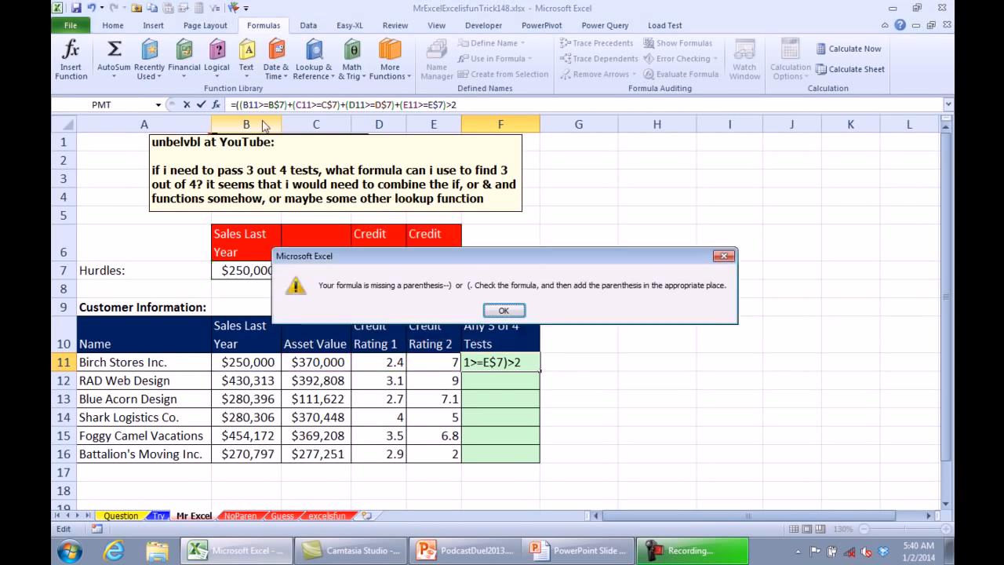
{"action": "key", "text": "Return"}
{"action": "key", "text": "Left"}
{"action": "key", "text": "Left"}
{"action": "type", "text": ")"}
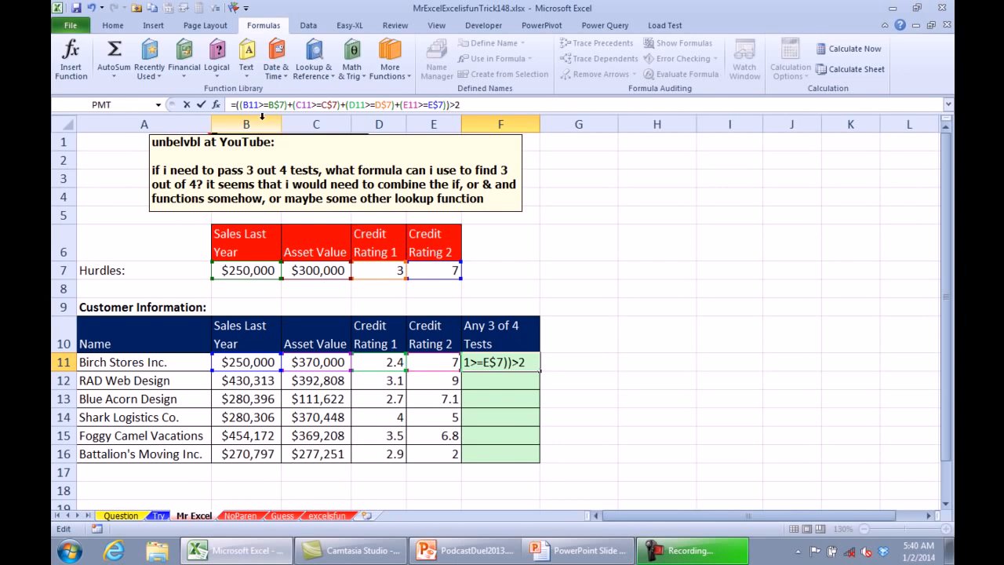
{"action": "key", "text": "ctrl+Return"}
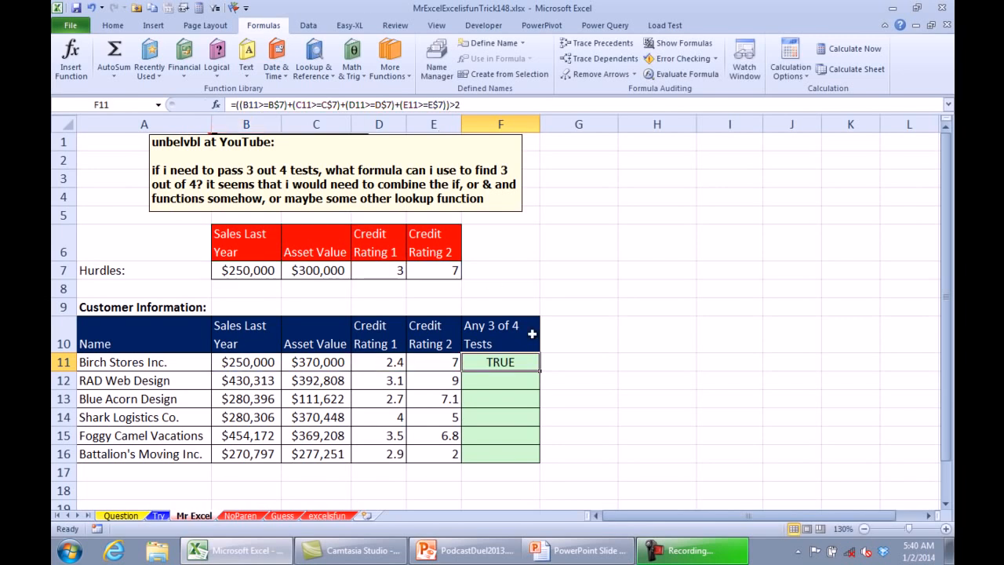
{"action": "double_click", "coordinate": [540, 373]}
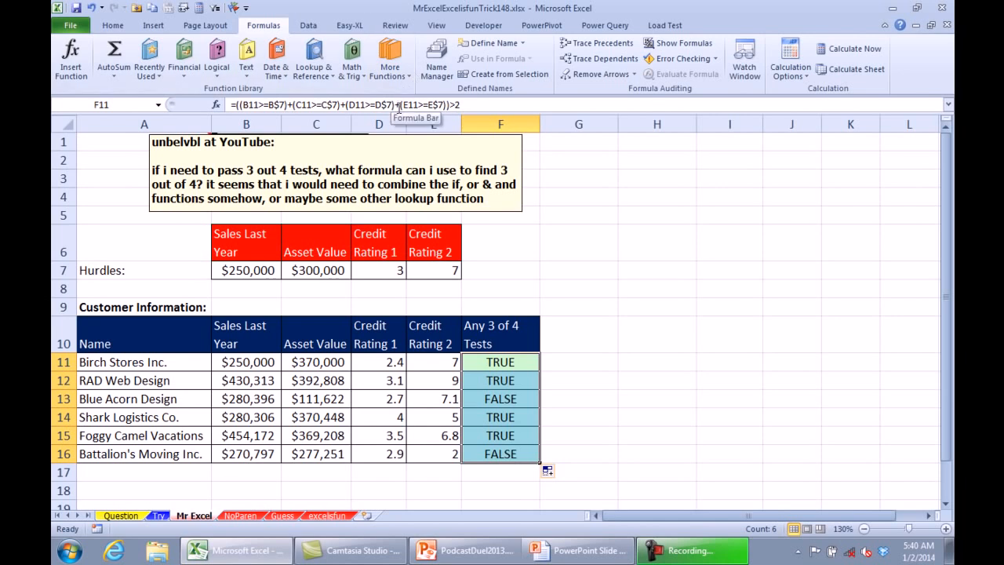
Evaluate the F11 formula on the NoParen sheet step by step up to the sum of 250000 and 370000
{"action": "left_click", "coordinate": [241, 516]}
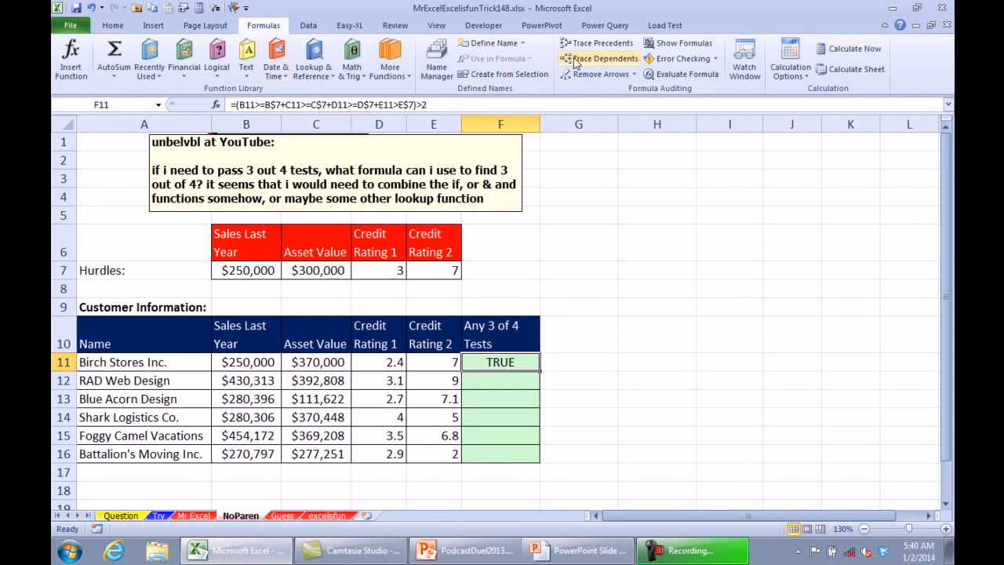
{"action": "left_click", "coordinate": [676, 76]}
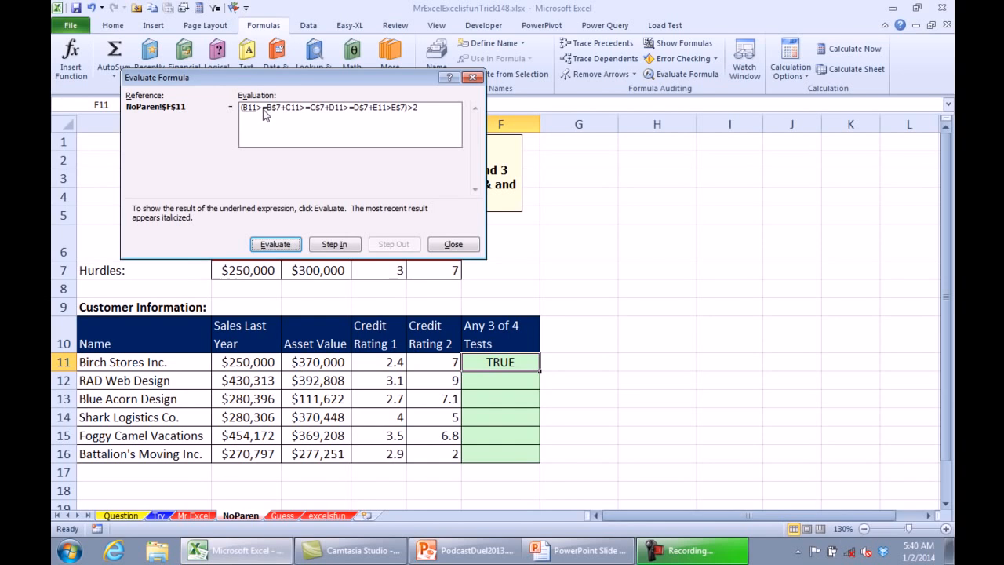
{"action": "left_click", "coordinate": [274, 246]}
{"action": "left_click", "coordinate": [275, 246]}
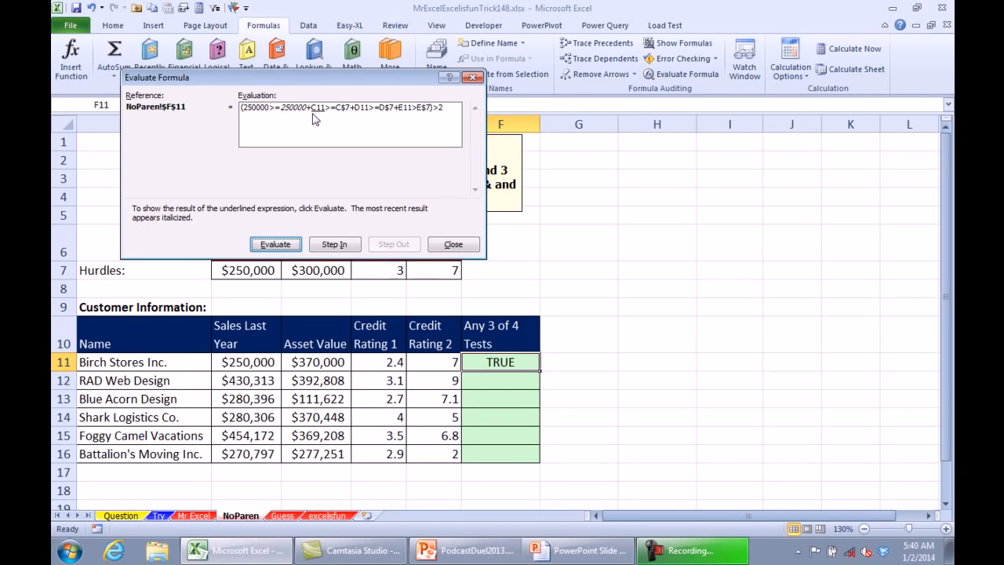
{"action": "left_click", "coordinate": [275, 242]}
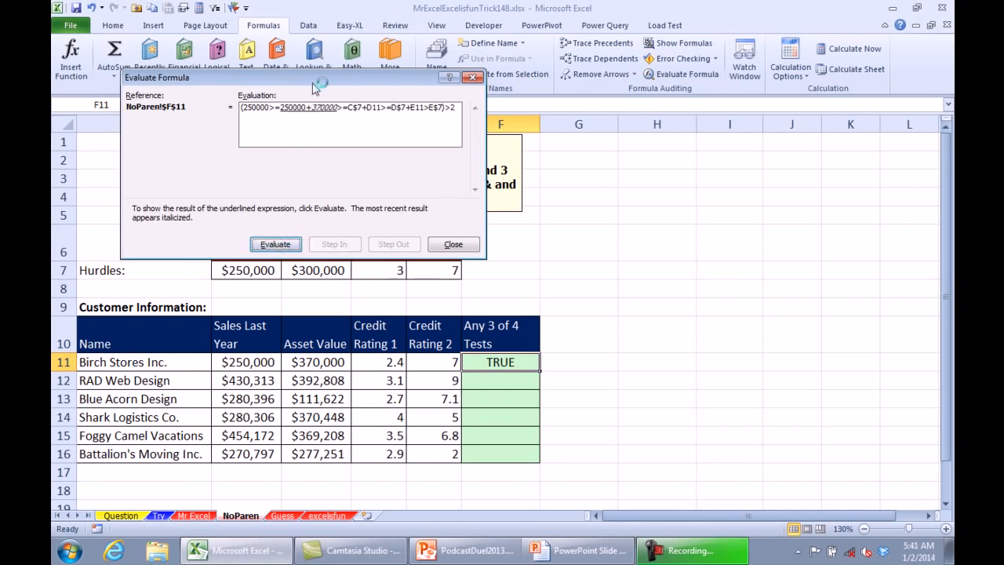
{"action": "left_click", "coordinate": [275, 245]}
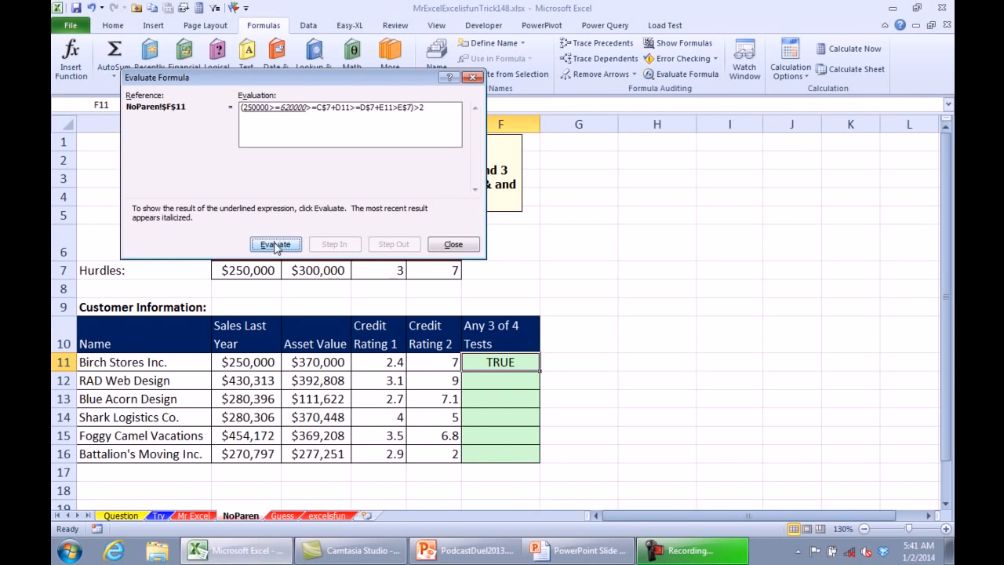
{"action": "key", "text": "Escape"}
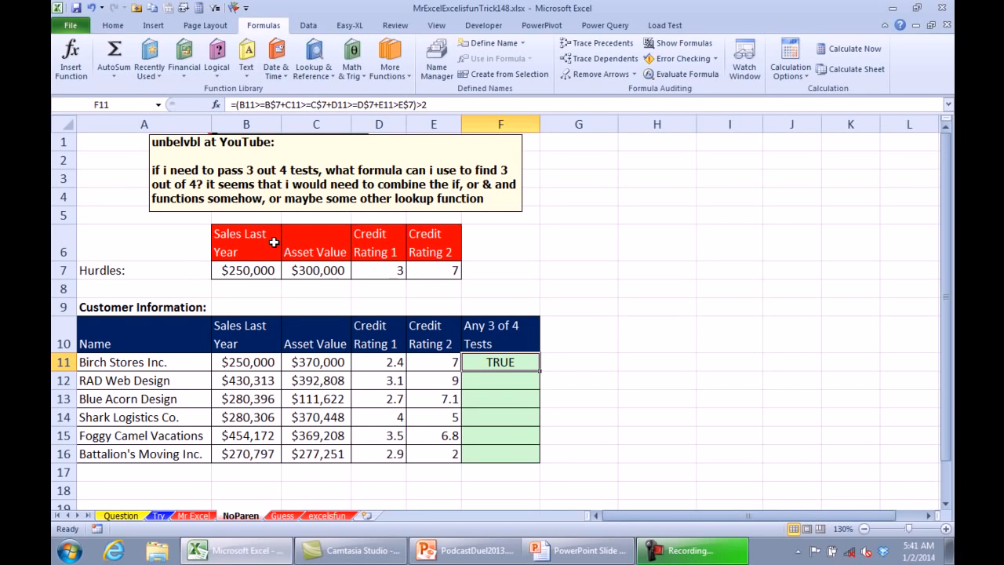
{"action": "key", "text": "ctrl+Page_Down"}
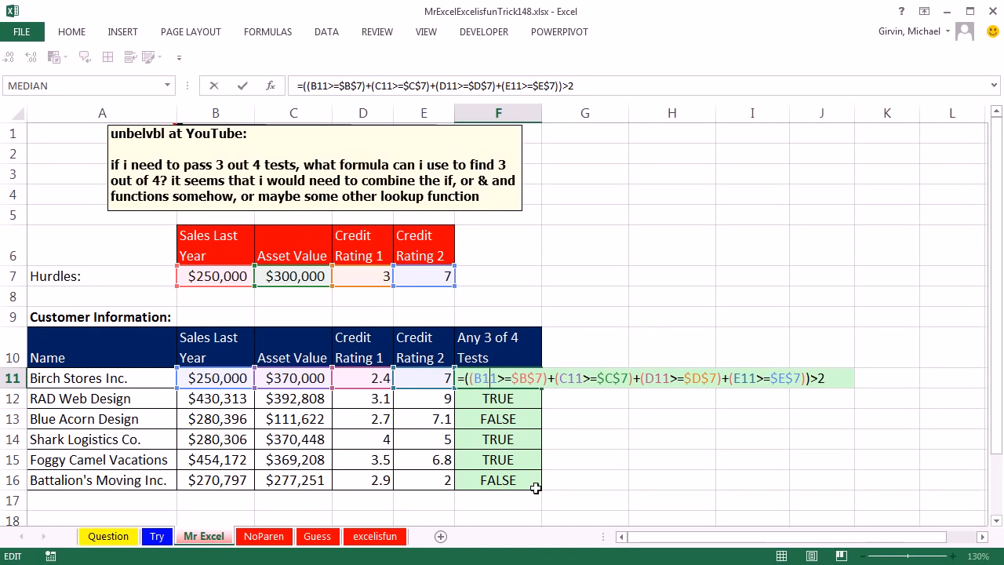
Examine the F11 formula without individual parentheses on the NoParen sheet and the SUMPRODUCT formula on the Guess sheet
{"action": "key", "text": "Return"}
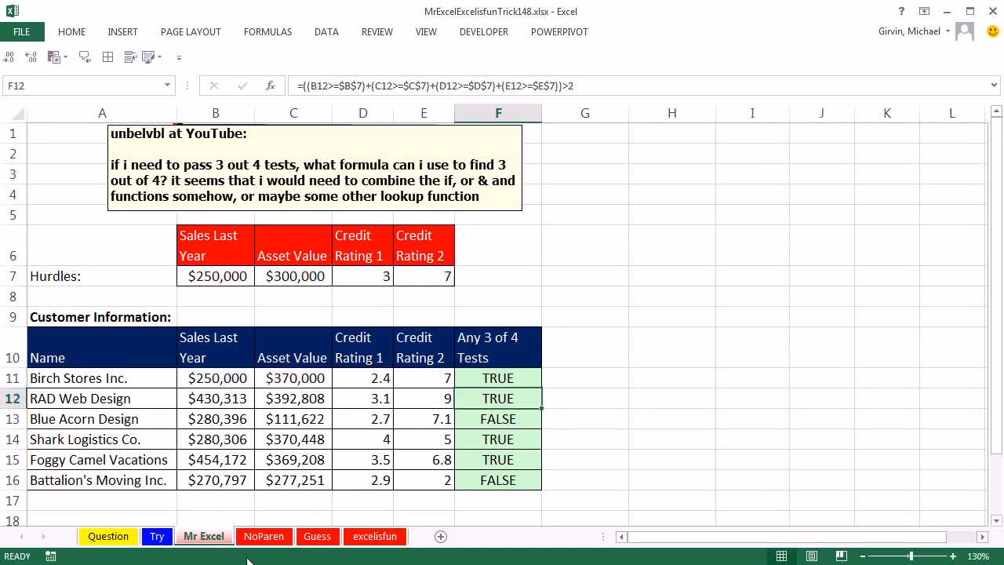
{"action": "left_click", "coordinate": [265, 537]}
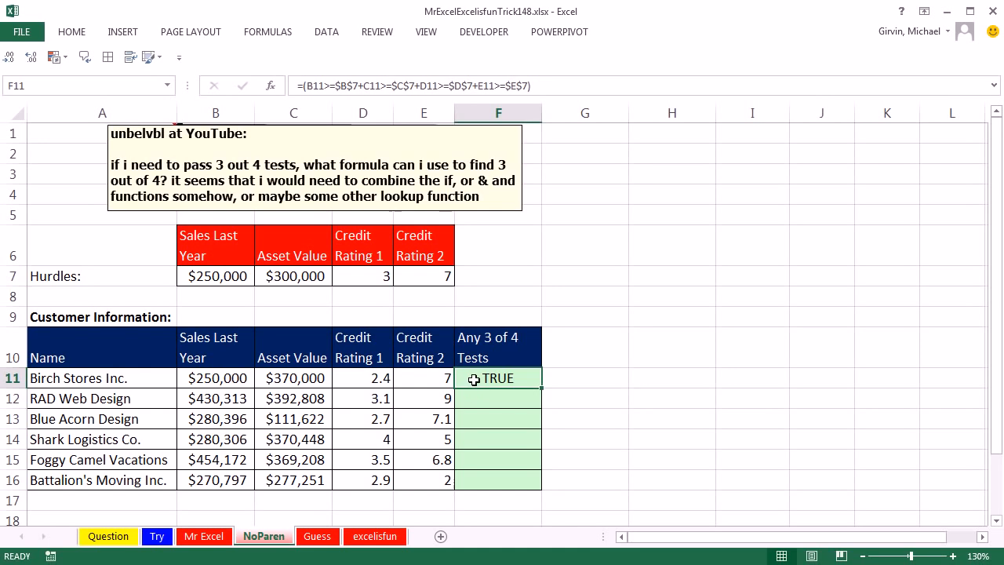
{"action": "double_click", "coordinate": [470, 381]}
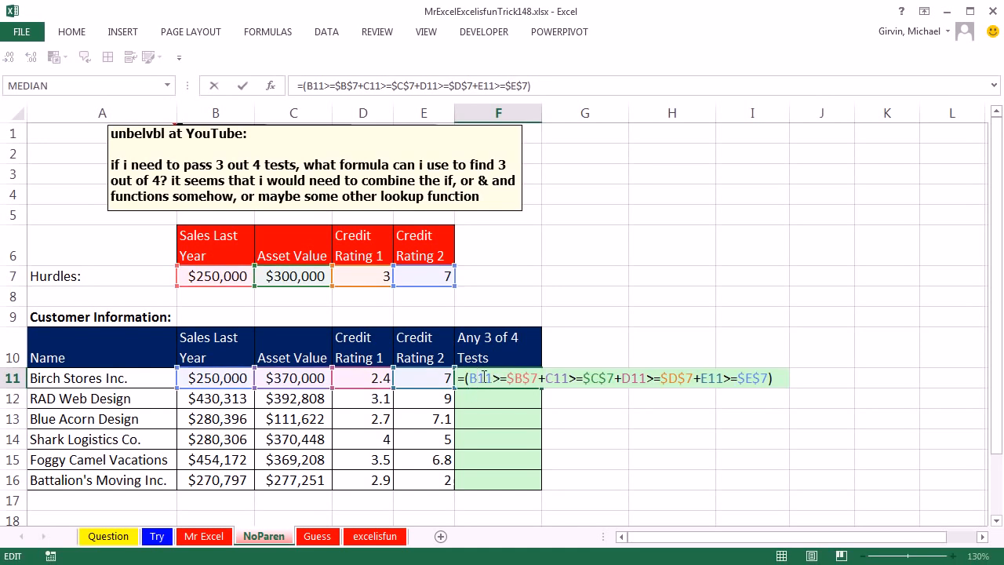
{"action": "key", "text": "ctrl+Return"}
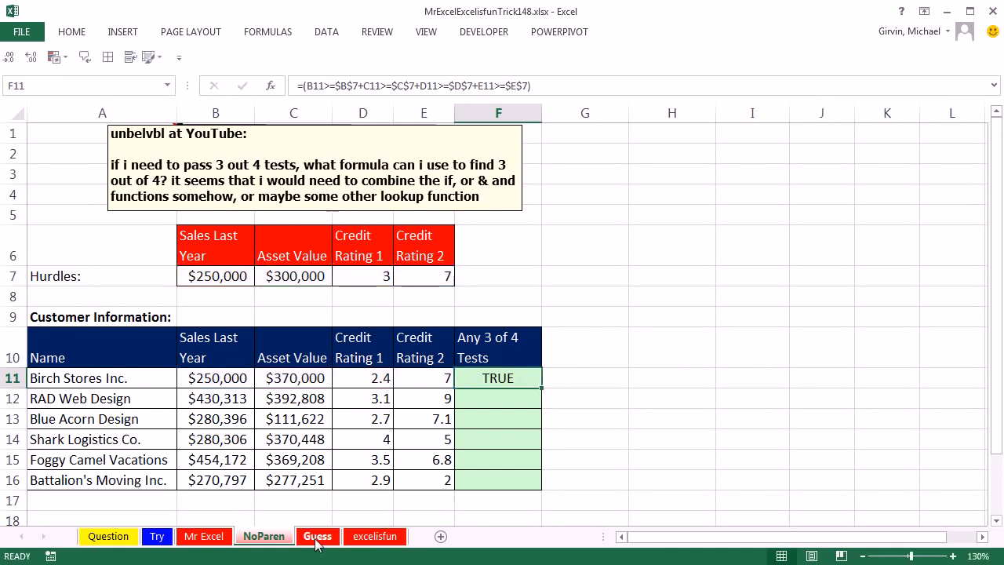
{"action": "left_click", "coordinate": [317, 537]}
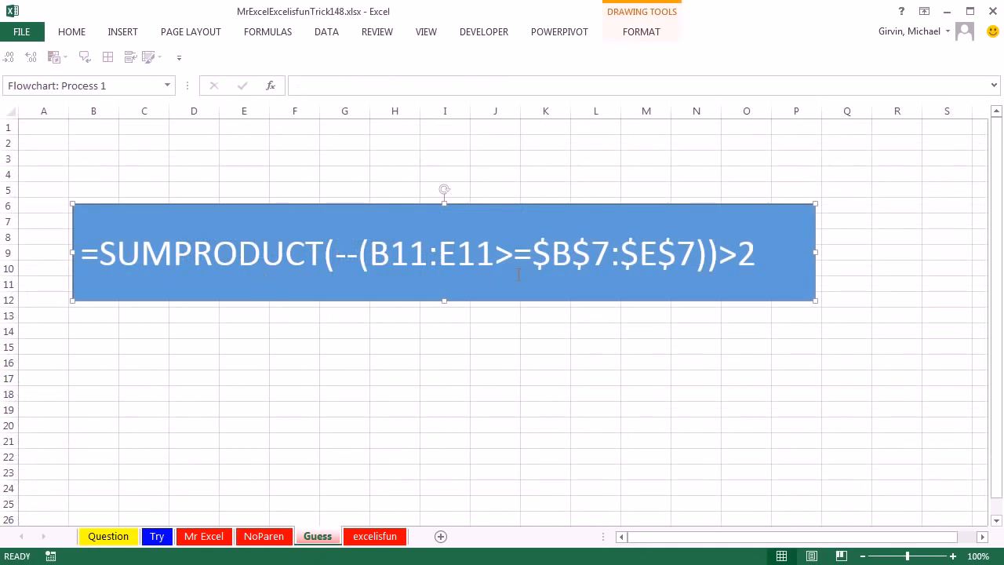
On the excelisfun sheet, start a SUM formula in F11 with the first test, B11>=$B$7
{"action": "left_click", "coordinate": [374, 536]}
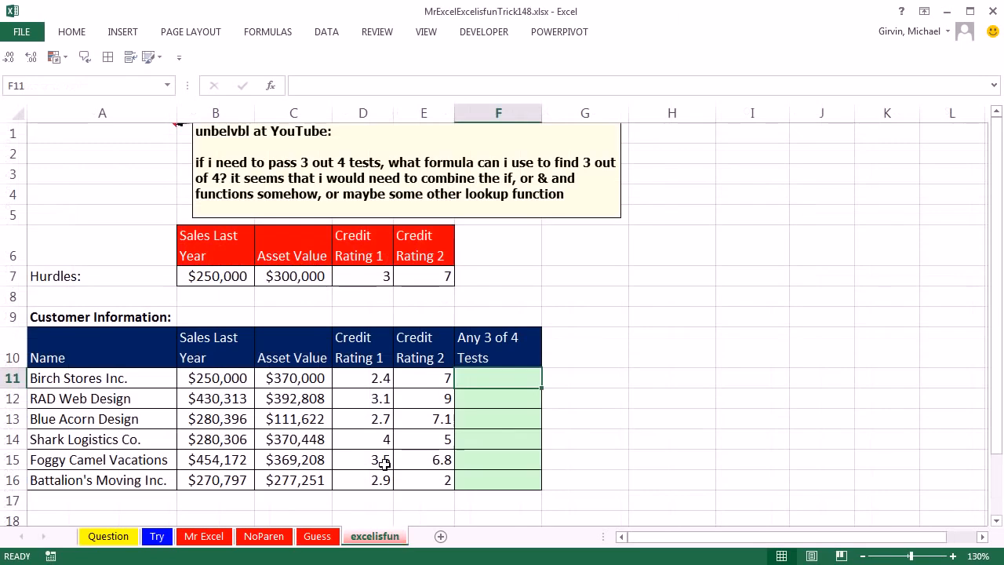
{"action": "type", "text": "="}
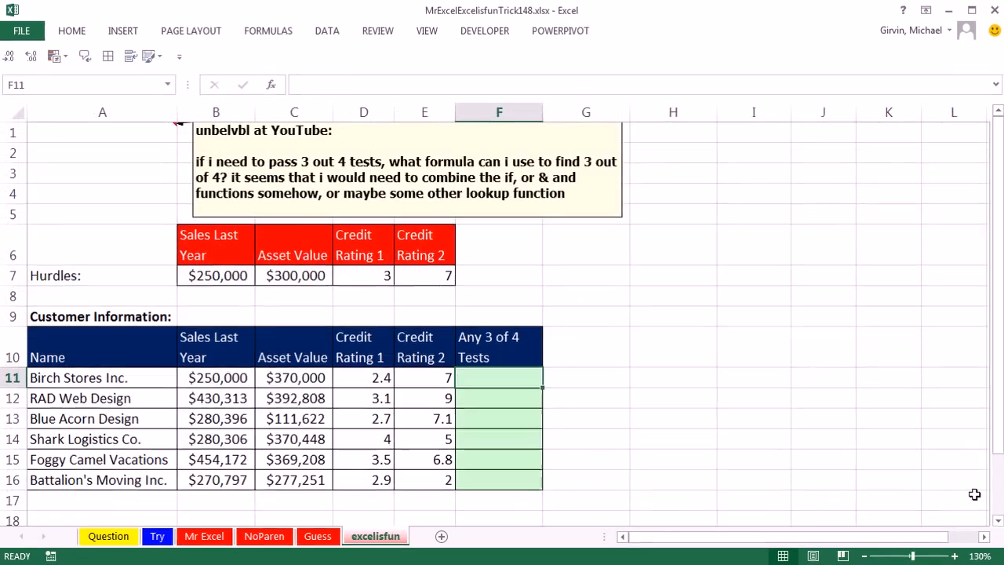
{"action": "type", "text": "sum"}
{"action": "key", "text": "Tab"}
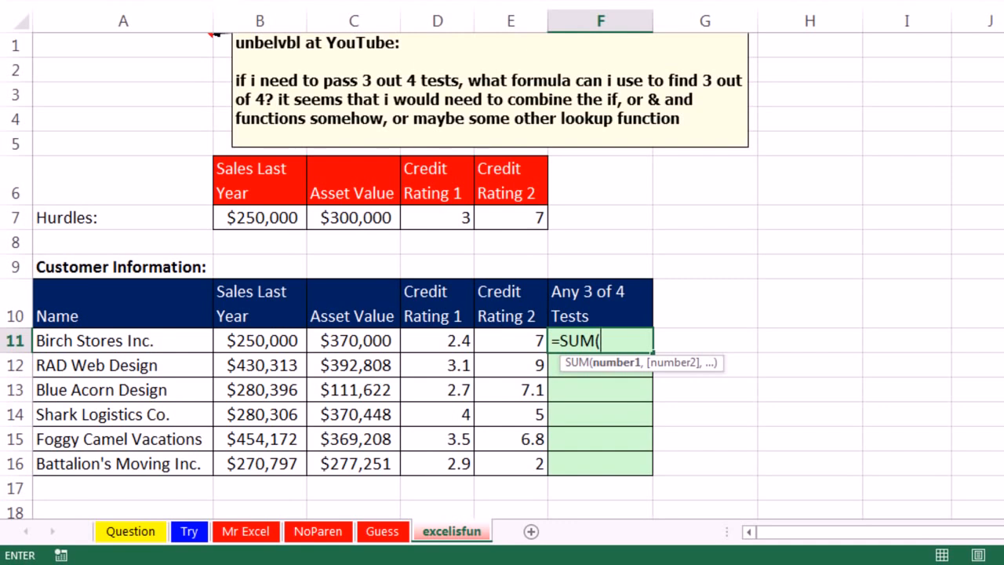
{"action": "left_click", "coordinate": [302, 349]}
{"action": "type", "text": ">="}
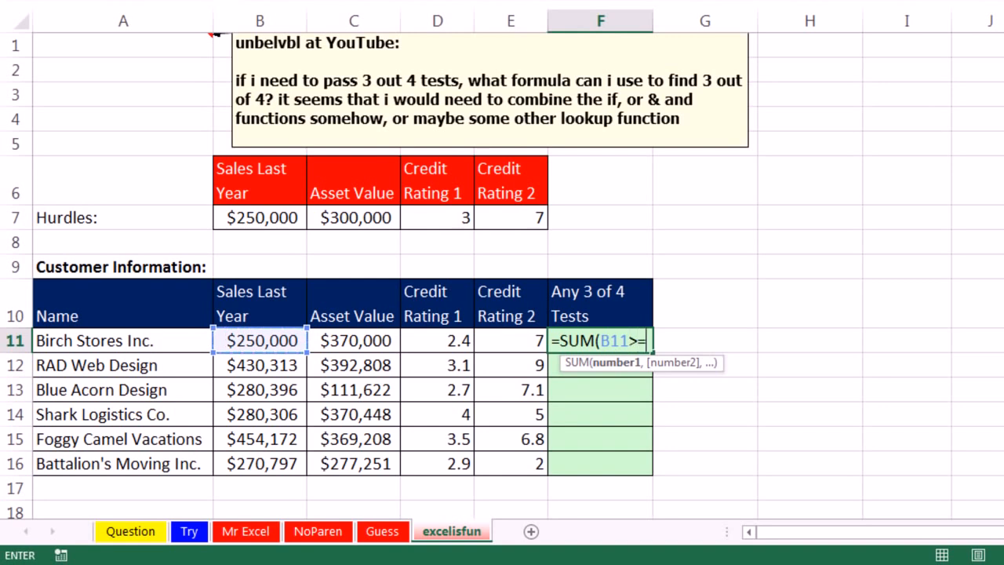
{"action": "key", "text": "Left"}
{"action": "key", "text": "Left"}
{"action": "key", "text": "Left"}
{"action": "key", "text": "Left"}
{"action": "key", "text": "Up"}
{"action": "key", "text": "Up"}
{"action": "key", "text": "Up"}
{"action": "key", "text": "Up"}
{"action": "key", "text": "F4"}
Add the asset value test C11>=$C$7 as the second argument of the F11 SUM formula
{"action": "type", "text": ","}
{"action": "key", "text": "Left"}
{"action": "key", "text": "Left"}
{"action": "key", "text": "Left"}
{"action": "type", "text": ">="}
{"action": "key", "text": "Up"}
{"action": "key", "text": "Up"}
{"action": "key", "text": "Up"}
{"action": "key", "text": "Up"}
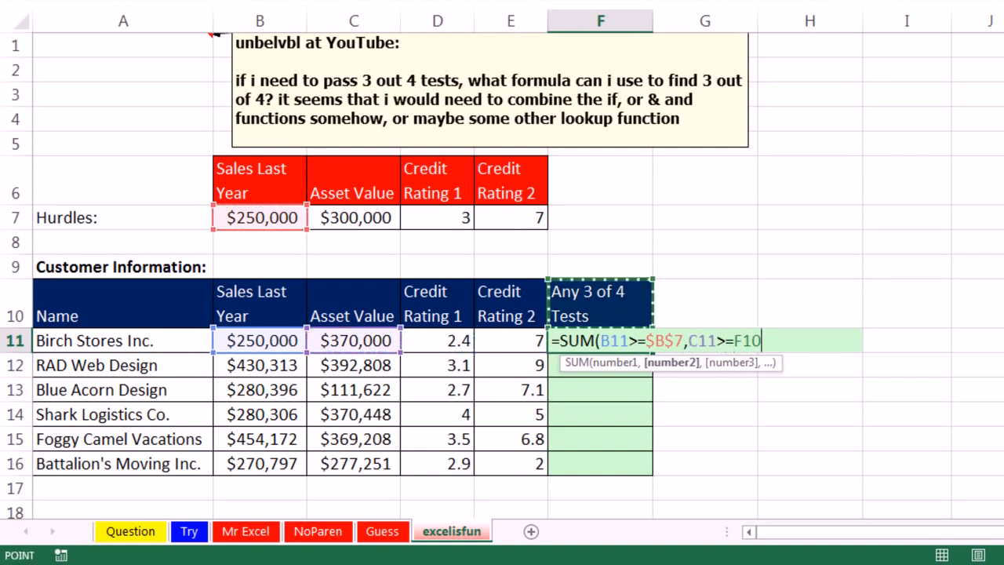
{"action": "key", "text": "Left"}
{"action": "key", "text": "Left"}
{"action": "key", "text": "Left"}
{"action": "key", "text": "F4"}
Add the Credit Rating 1 test D11>=$D$7 as the third argument of the F11 SUM formula
{"action": "type", "text": ","}
{"action": "key", "text": "Left"}
{"action": "key", "text": "Left"}
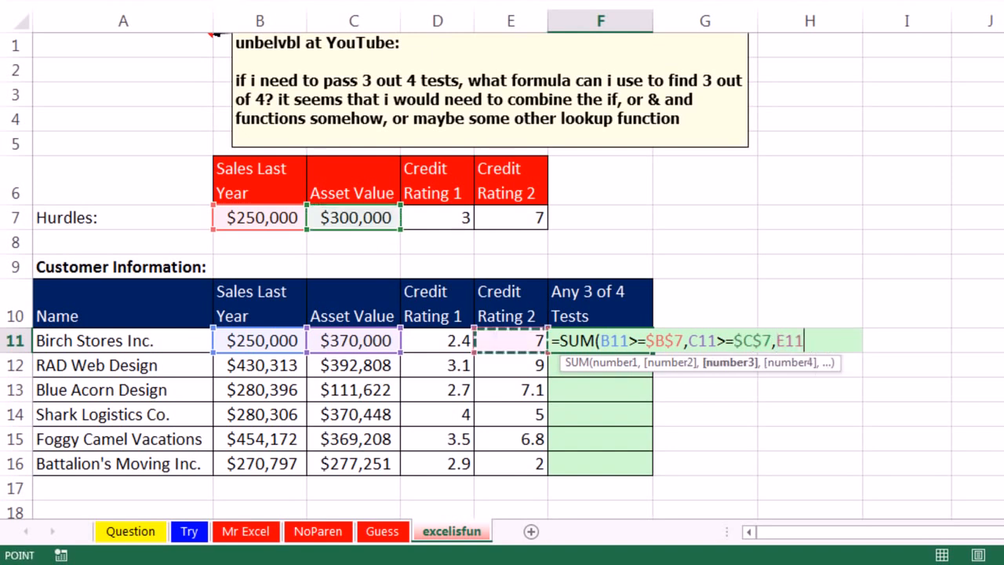
{"action": "type", "text": ">="}
{"action": "key", "text": "Up"}
{"action": "key", "text": "Up"}
{"action": "key", "text": "Up"}
{"action": "key", "text": "Up"}
{"action": "key", "text": "Left"}
{"action": "key", "text": "Left"}
{"action": "key", "text": "F4"}
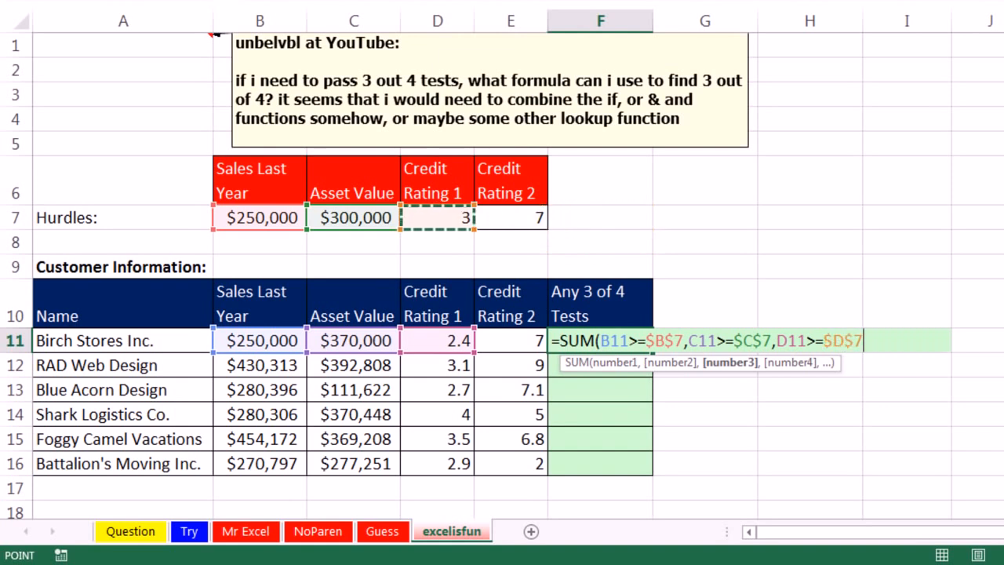
Add the Credit Rating 2 test E11>=$E$7 as the fourth argument of the F11 SUM formula
{"action": "type", "text": ","}
{"action": "key", "text": "Left"}
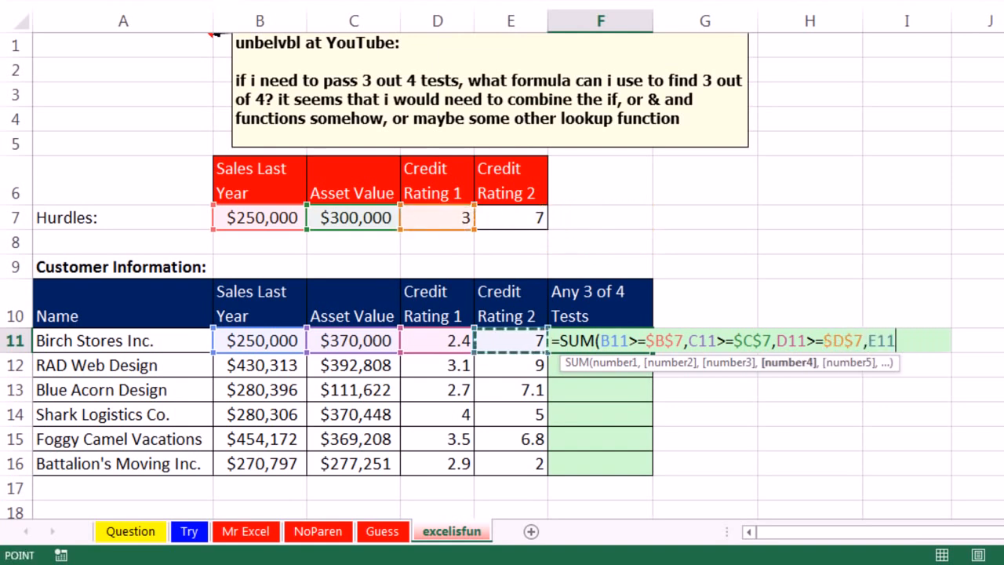
{"action": "type", "text": ">="}
{"action": "key", "text": "Up"}
{"action": "key", "text": "Up"}
{"action": "key", "text": "Up"}
{"action": "key", "text": "Up"}
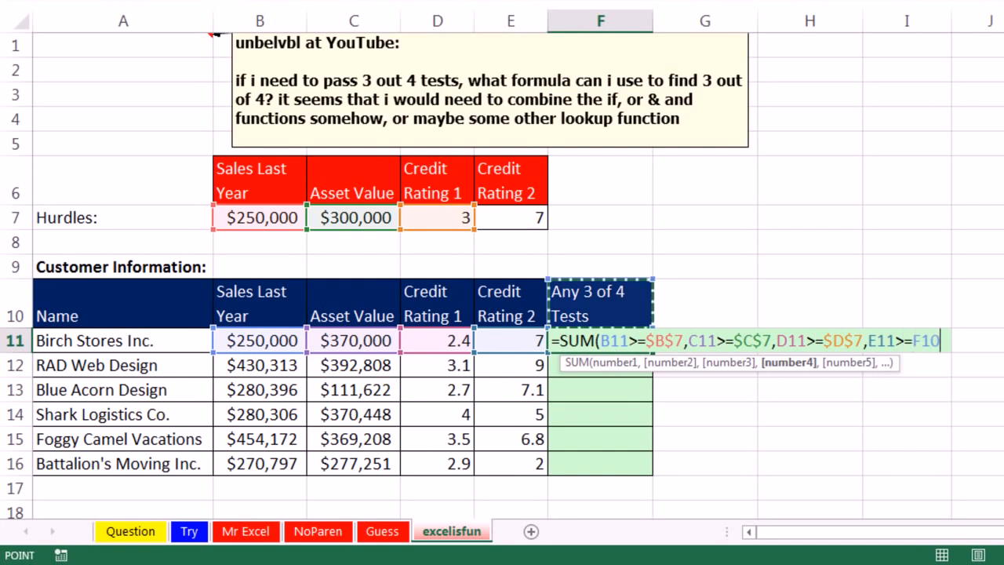
{"action": "key", "text": "Left"}
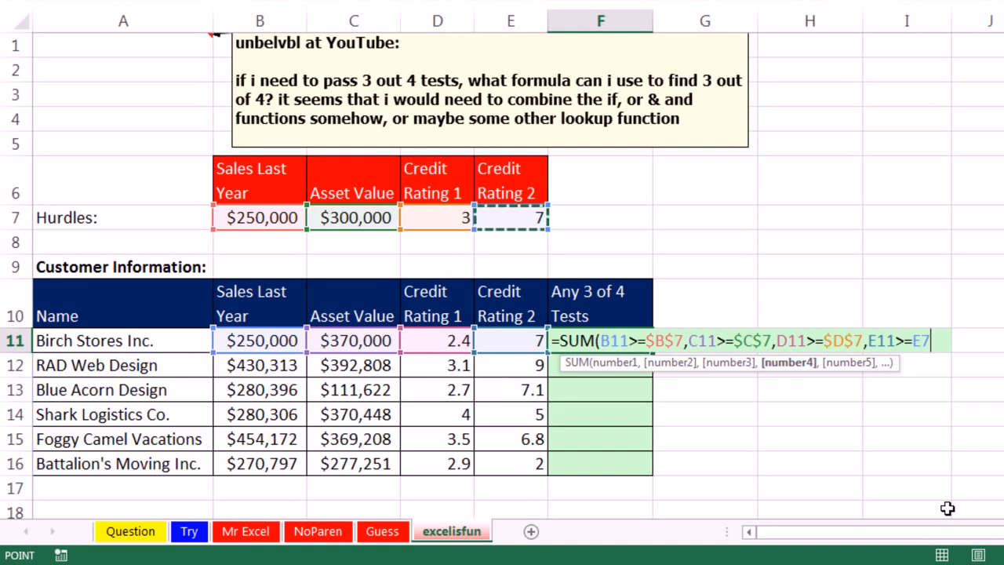
{"action": "key", "text": "F4"}
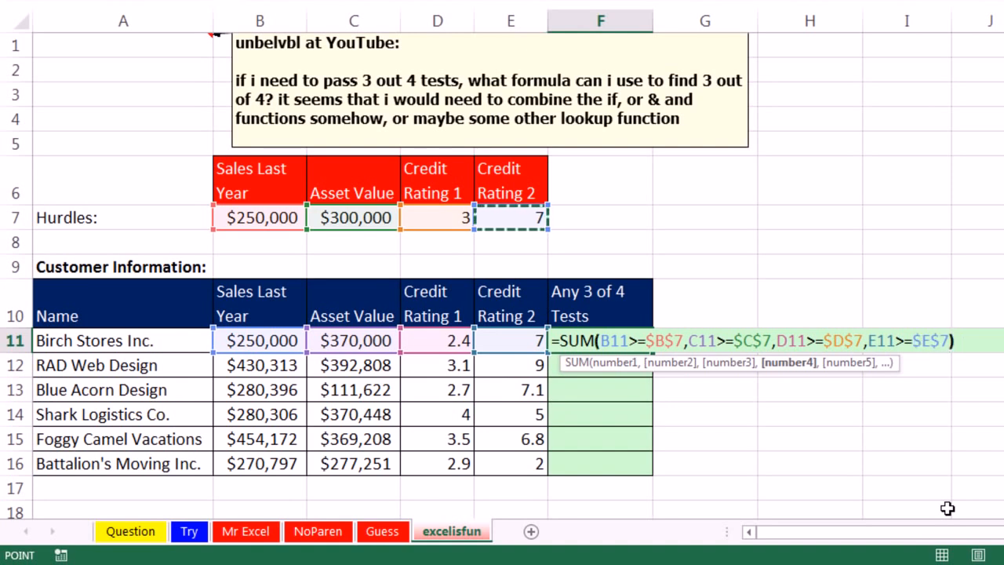
Close and enter the F11 SUM formula, and fill it down through F16
{"action": "type", "text": ")"}
{"action": "key", "text": "ctrl+Return"}
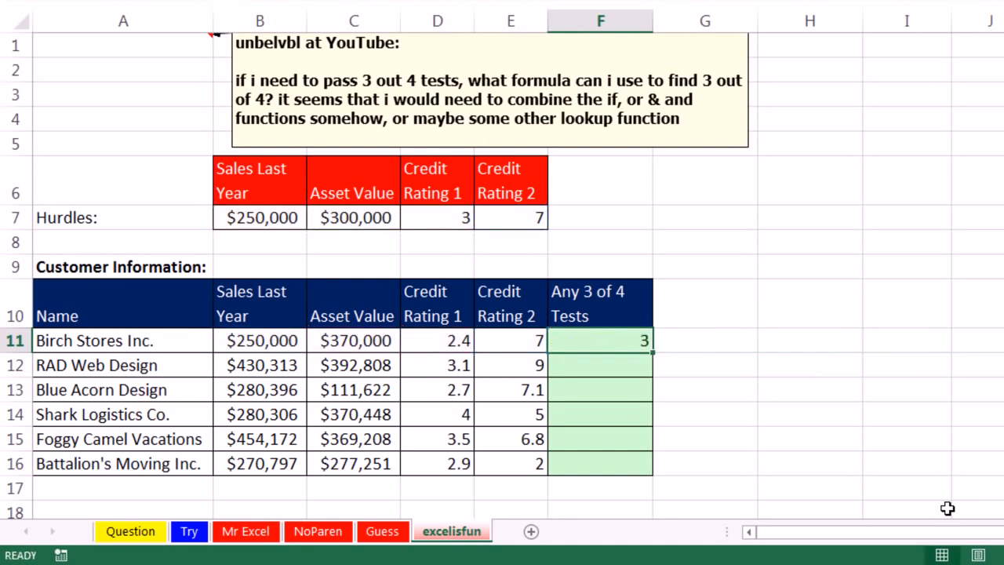
{"action": "double_click", "coordinate": [656, 353]}
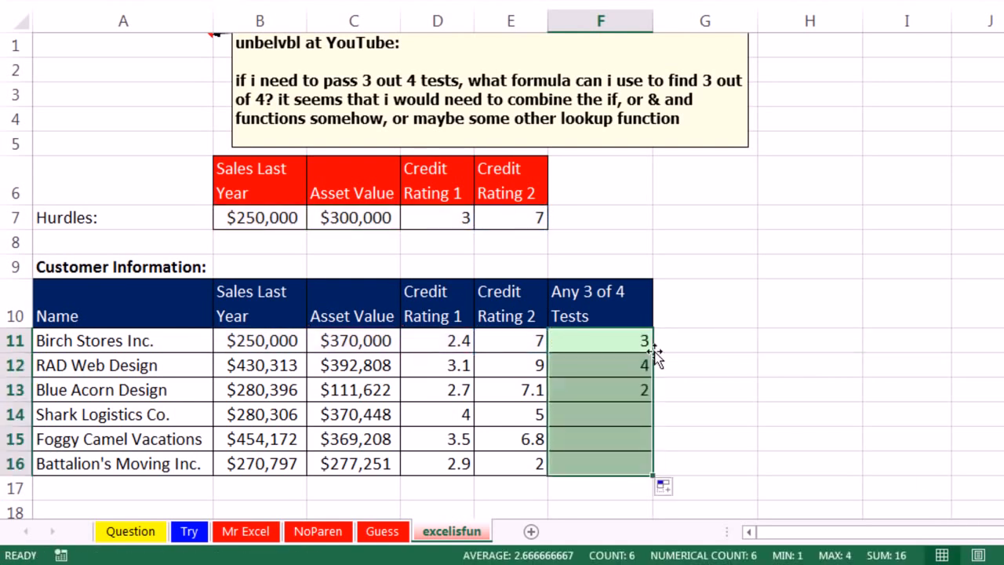
Append >2 to the F11 SUM formula and fill it down through F16
{"action": "double_click", "coordinate": [642, 340]}
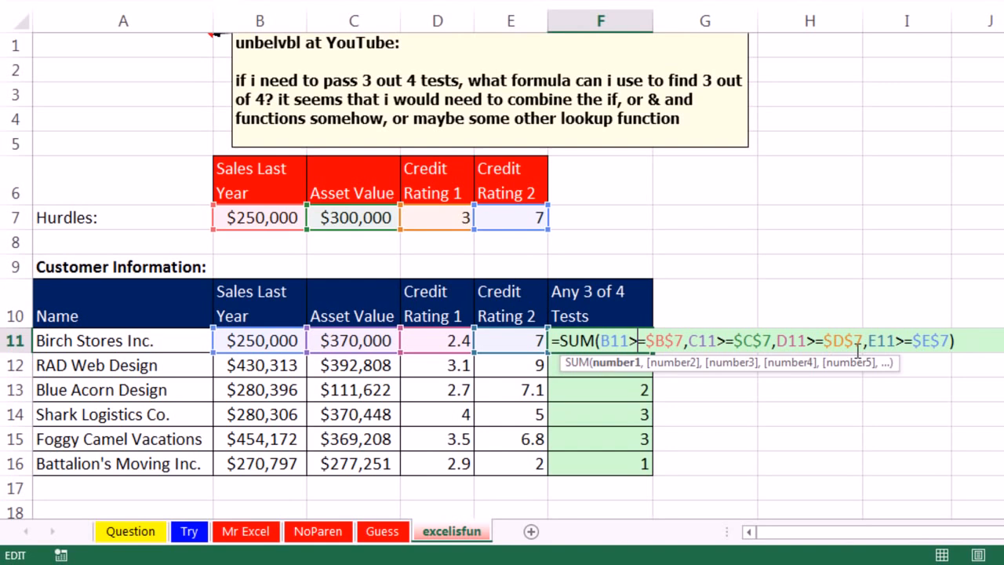
{"action": "left_click", "coordinate": [963, 339]}
{"action": "type", "text": ">2"}
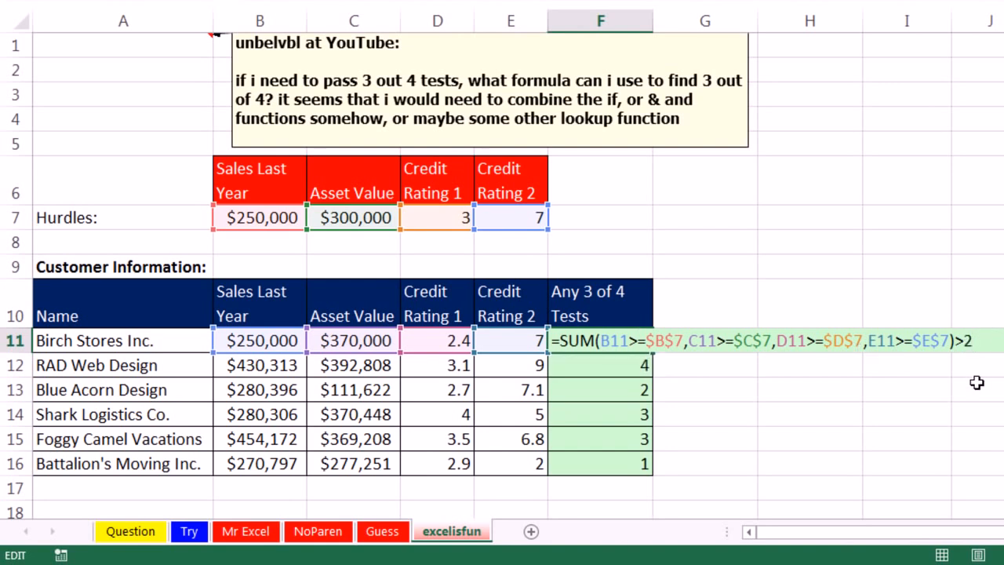
{"action": "key", "text": "ctrl+Return"}
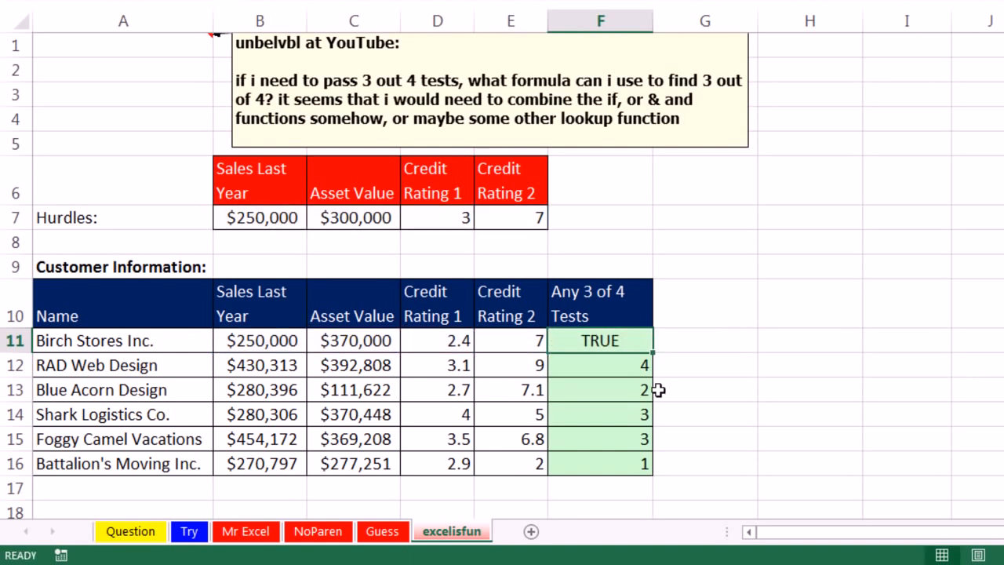
{"action": "left_click_drag", "start_coordinate": [651, 352], "coordinate": [652, 352]}
{"action": "double_click", "coordinate": [652, 352]}
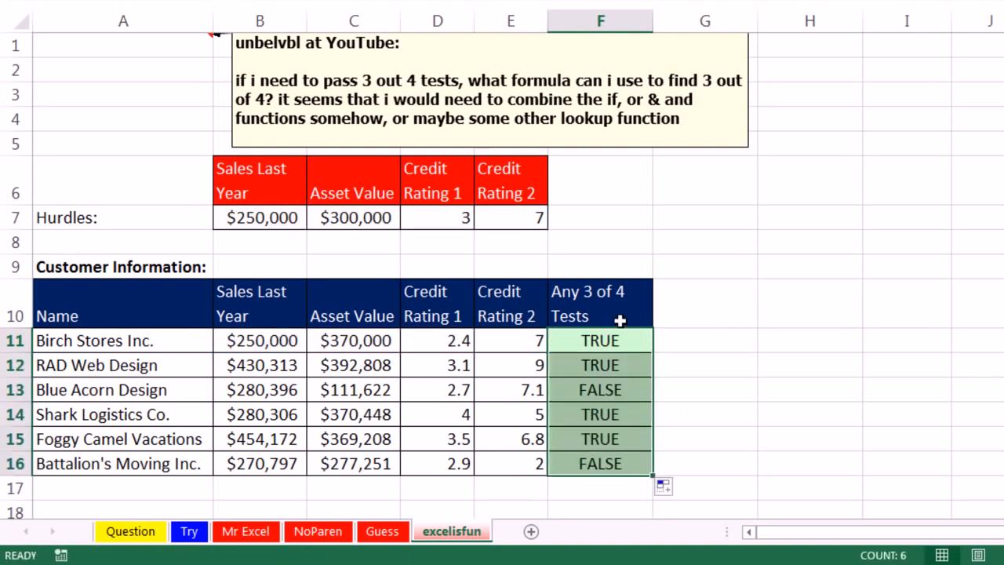
Check the cell references of the copied formula in F16
{"action": "left_click", "coordinate": [616, 467]}
{"action": "key", "text": "F2"}
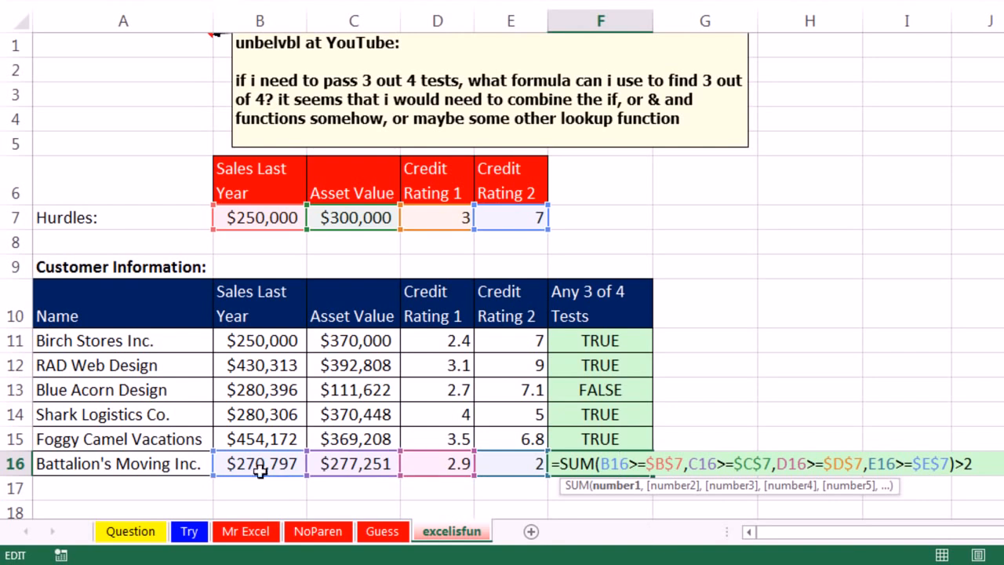
{"action": "key", "text": "Escape"}
Enter =SUMPRODUCT(--(B11:E11>=$B$7:$E$7)) in G11 and fill it down through G16
{"action": "left_click", "coordinate": [726, 341]}
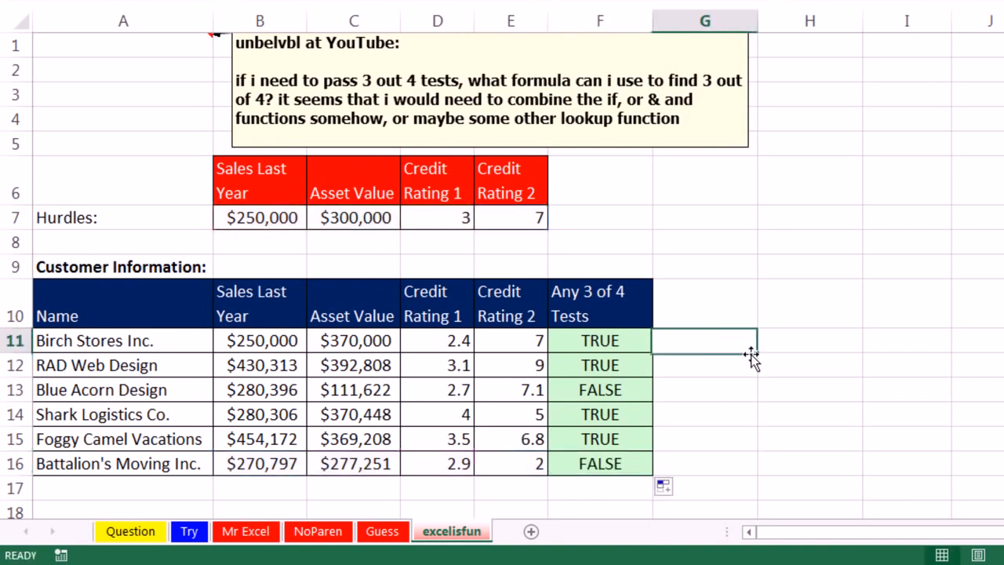
{"action": "type", "text": "=sump"}
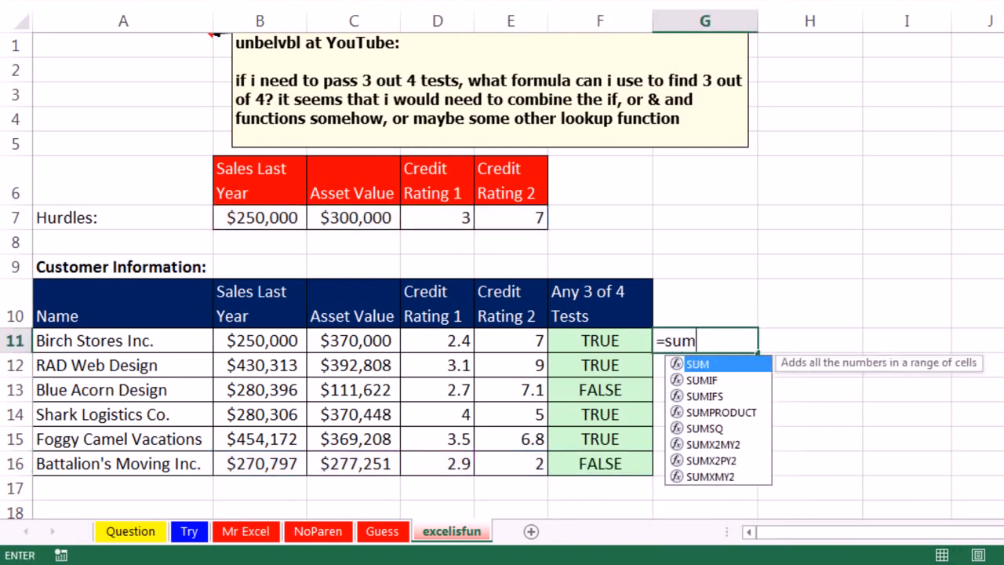
{"action": "key", "text": "Tab"}
{"action": "type", "text": "--("}
{"action": "left_click_drag", "start_coordinate": [259, 341], "coordinate": [510, 342]}
{"action": "type", "text": ">="}
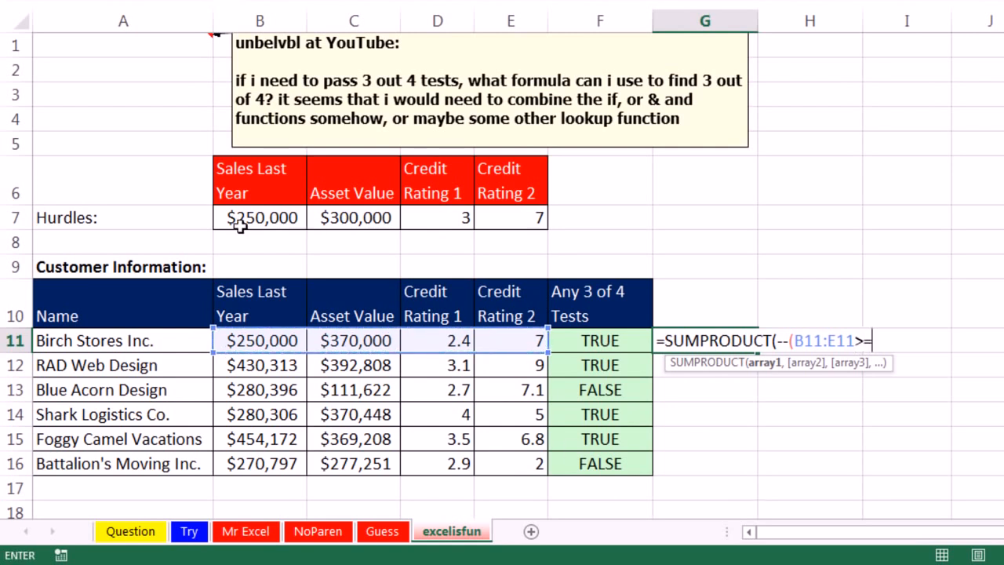
{"action": "left_click_drag", "start_coordinate": [239, 224], "coordinate": [521, 218]}
{"action": "key", "text": "F4"}
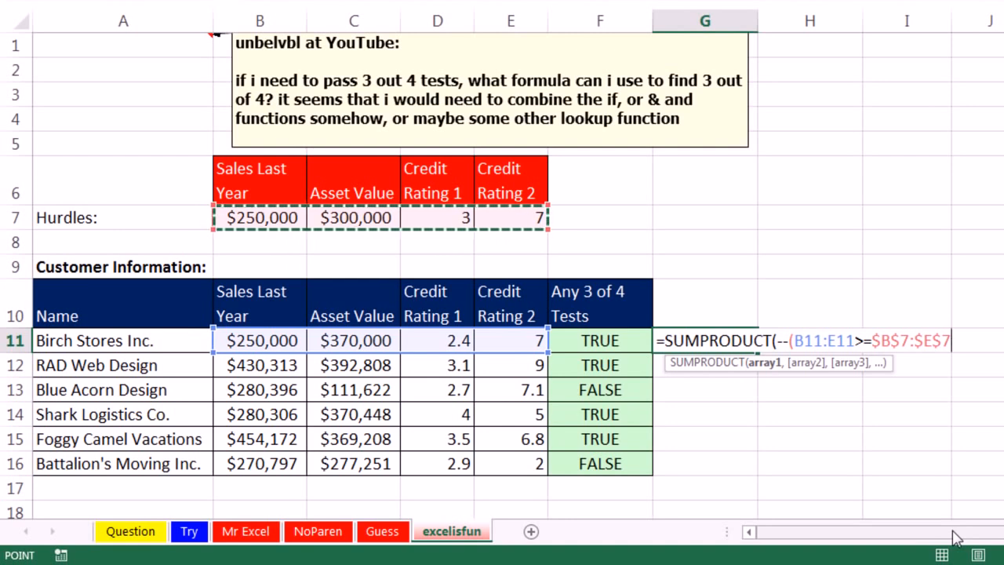
{"action": "type", "text": "))"}
{"action": "key", "text": "ctrl+Return"}
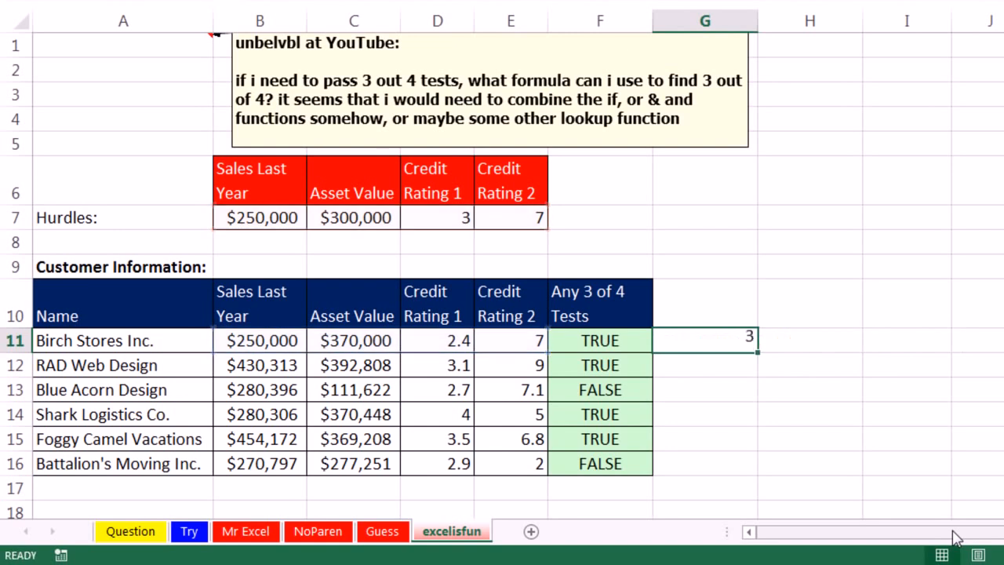
{"action": "double_click", "coordinate": [756, 355]}
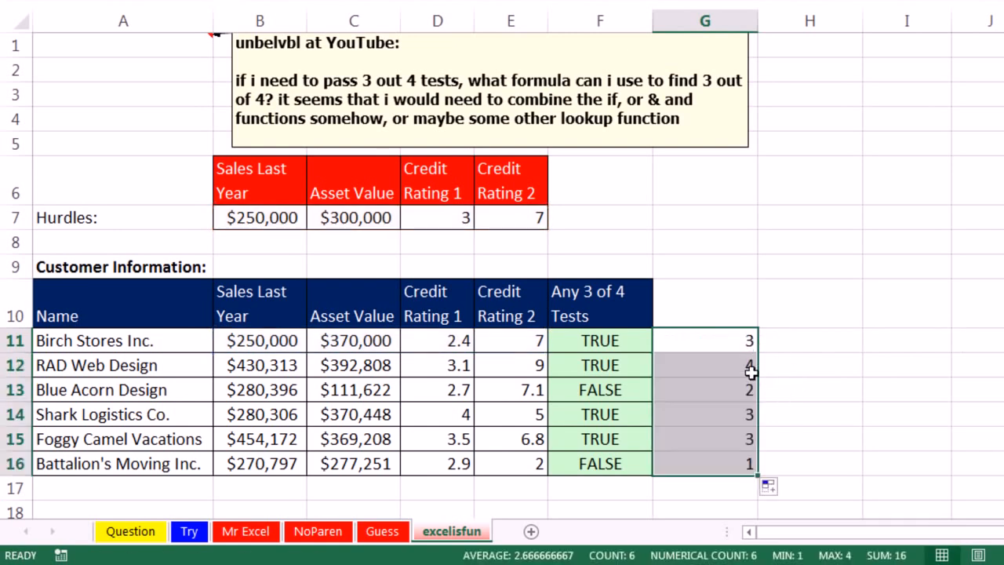
Append >2 to the SUMPRODUCT formulas in G11:G16 and open the G11 formula for review
{"action": "key", "text": "F2"}
{"action": "type", "text": ">2"}
{"action": "key", "text": "ctrl+Return"}
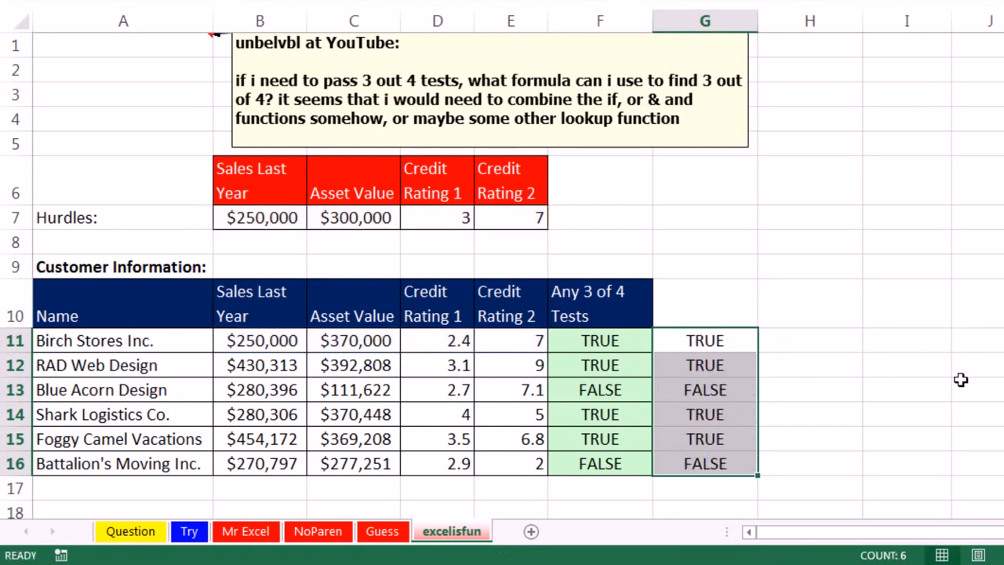
{"action": "double_click", "coordinate": [690, 339]}
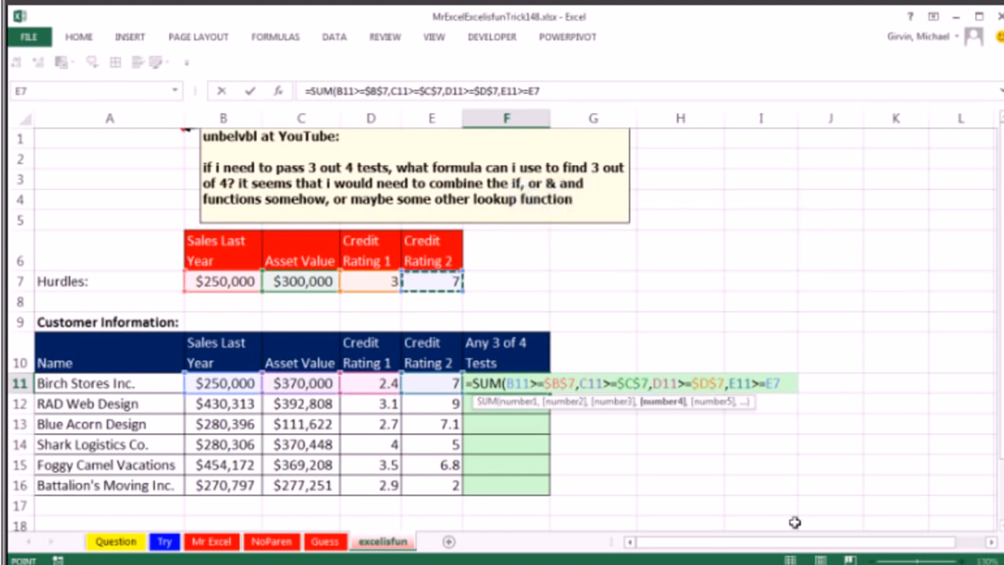
{"action": "key", "text": "BackSpace"}
{"action": "key", "text": "BackSpace"}
{"action": "key", "text": "BackSpace"}
{"action": "key", "text": "BackSpace"}
{"action": "key", "text": "BackSpace"}
{"action": "key", "text": "BackSpace"}
{"action": "key", "text": "BackSpace"}
{"action": "key", "text": "BackSpace"}
{"action": "key", "text": "BackSpace"}
{"action": "key", "text": "BackSpace"}
{"action": "key", "text": "BackSpace"}
{"action": "key", "text": "BackSpace"}
{"action": "key", "text": "BackSpace"}
{"action": "key", "text": "BackSpace"}
{"action": "key", "text": "BackSpace"}
{"action": "key", "text": "BackSpace"}
{"action": "key", "text": "BackSpace"}
{"action": "key", "text": "BackSpace"}
{"action": "key", "text": "BackSpace"}
{"action": "key", "text": "BackSpace"}
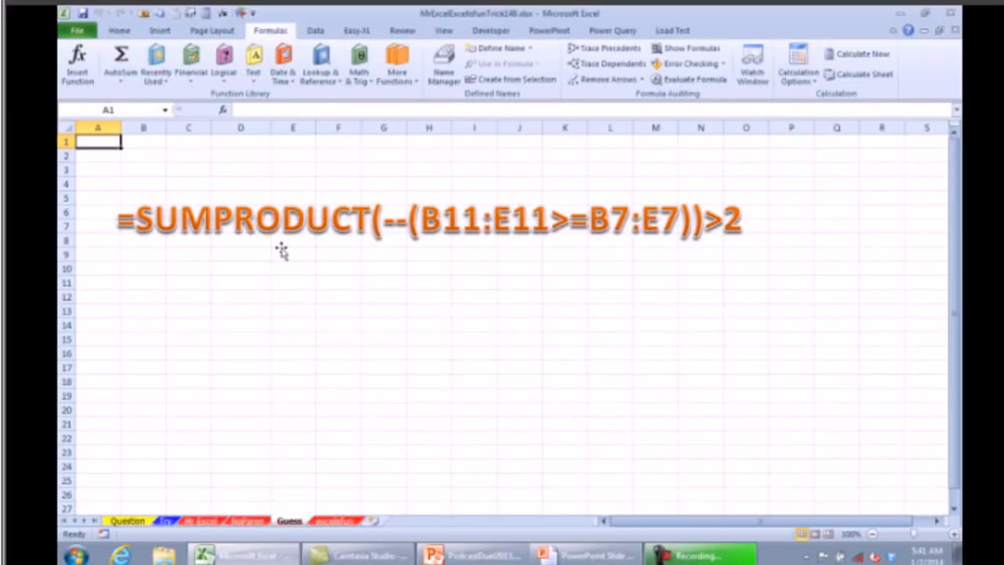
{"action": "key", "text": "ctrl+Page_Up"}
{"action": "key", "text": "ctrl+Page_Down"}
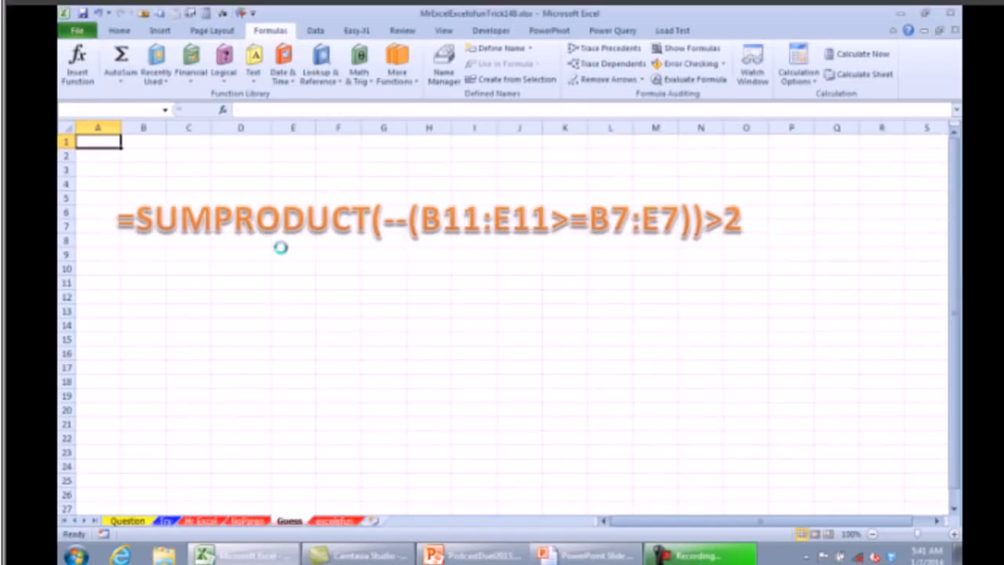